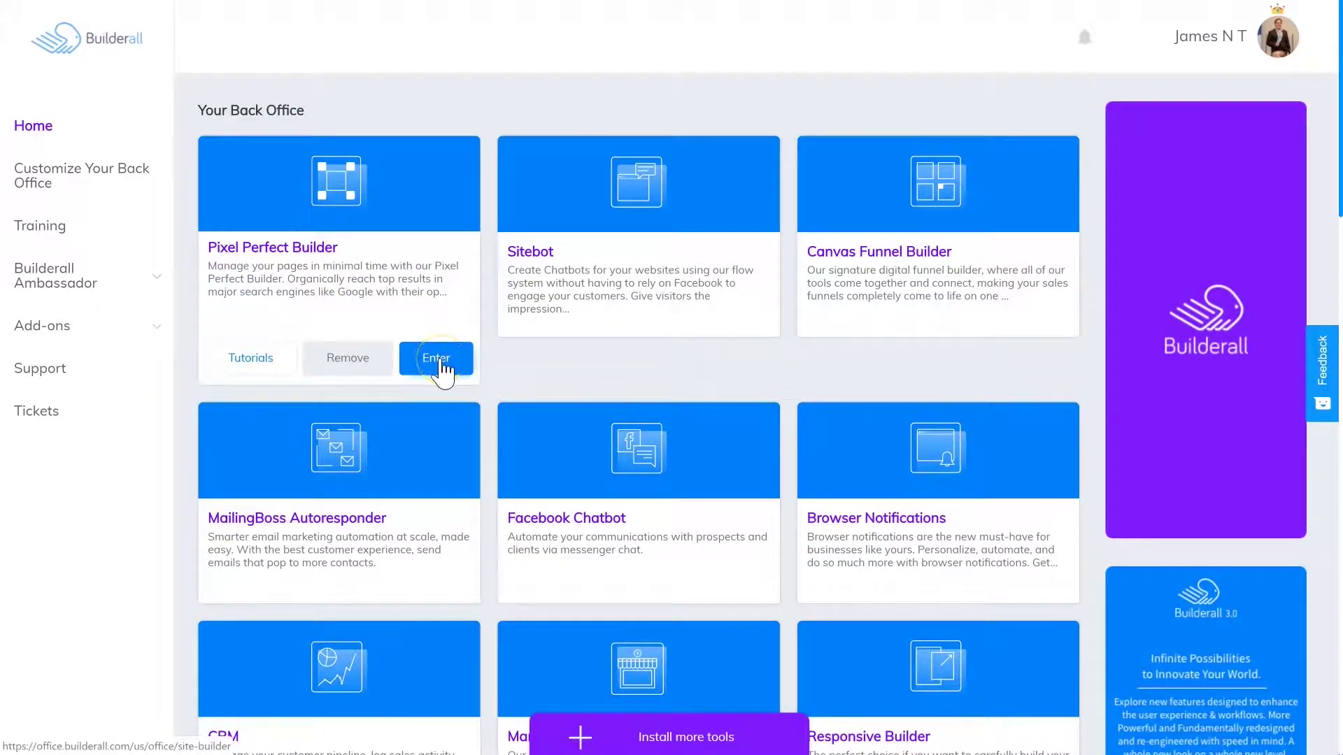
- Enter the Pixel Perfect Builder to list all 86 websites, including banomad.com
{"action": "left_click", "coordinate": [438, 359]}
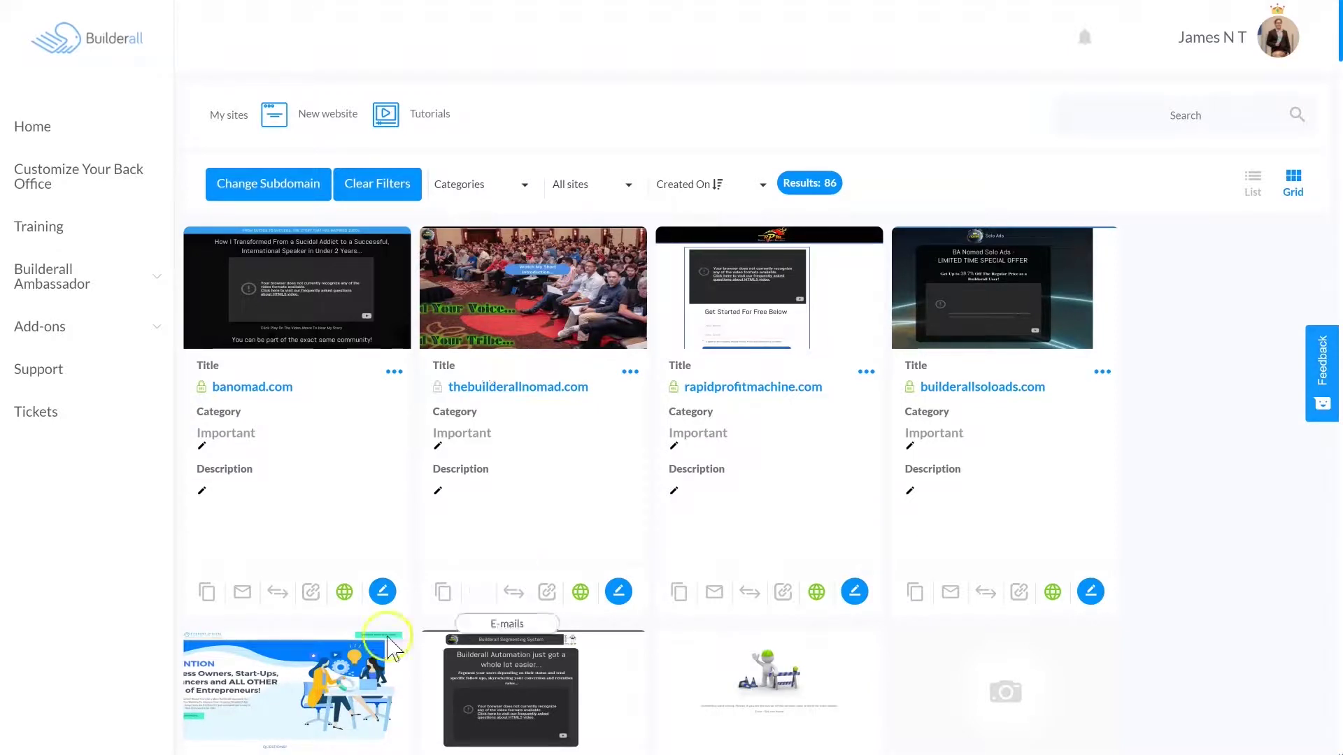
- Open banomad.com in the editor and scroll through its desktop page
{"action": "left_click", "coordinate": [383, 592]}
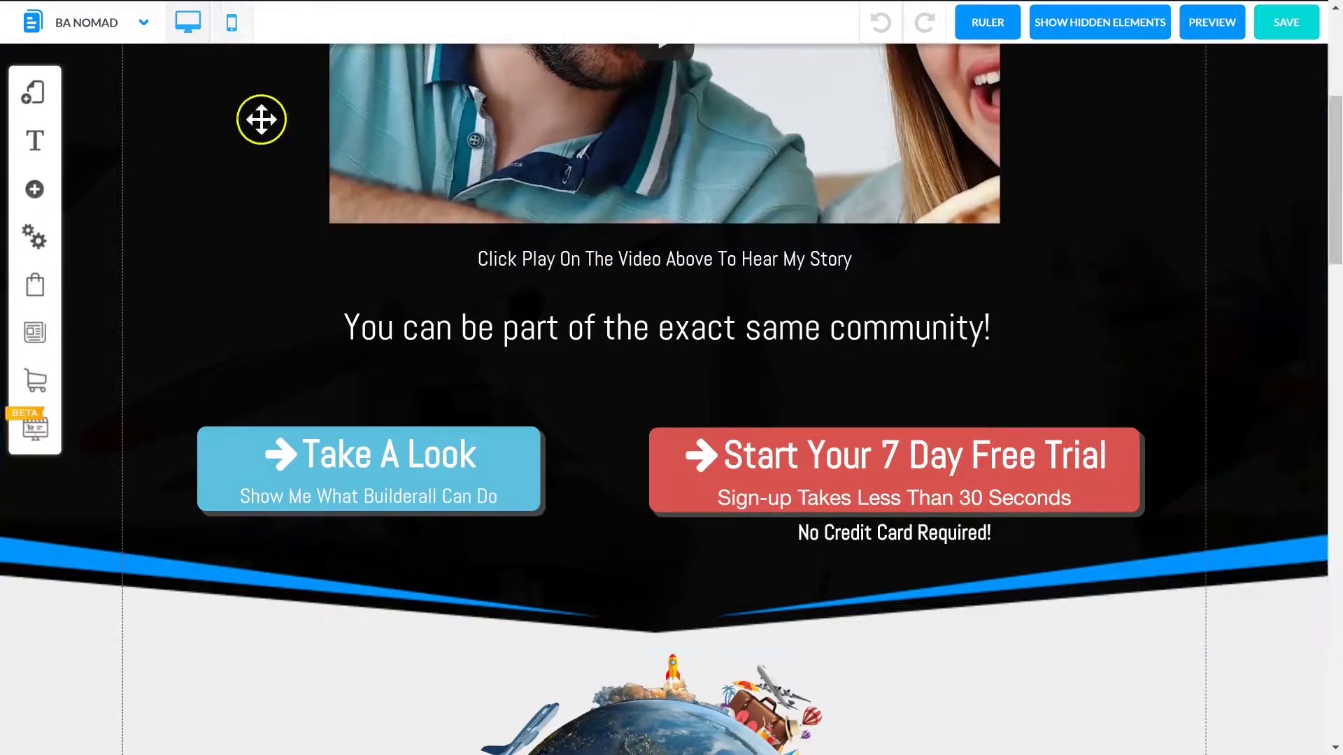
{"action": "scroll", "coordinate": [597, 287], "scroll_direction": "down", "scroll_amount": 8}
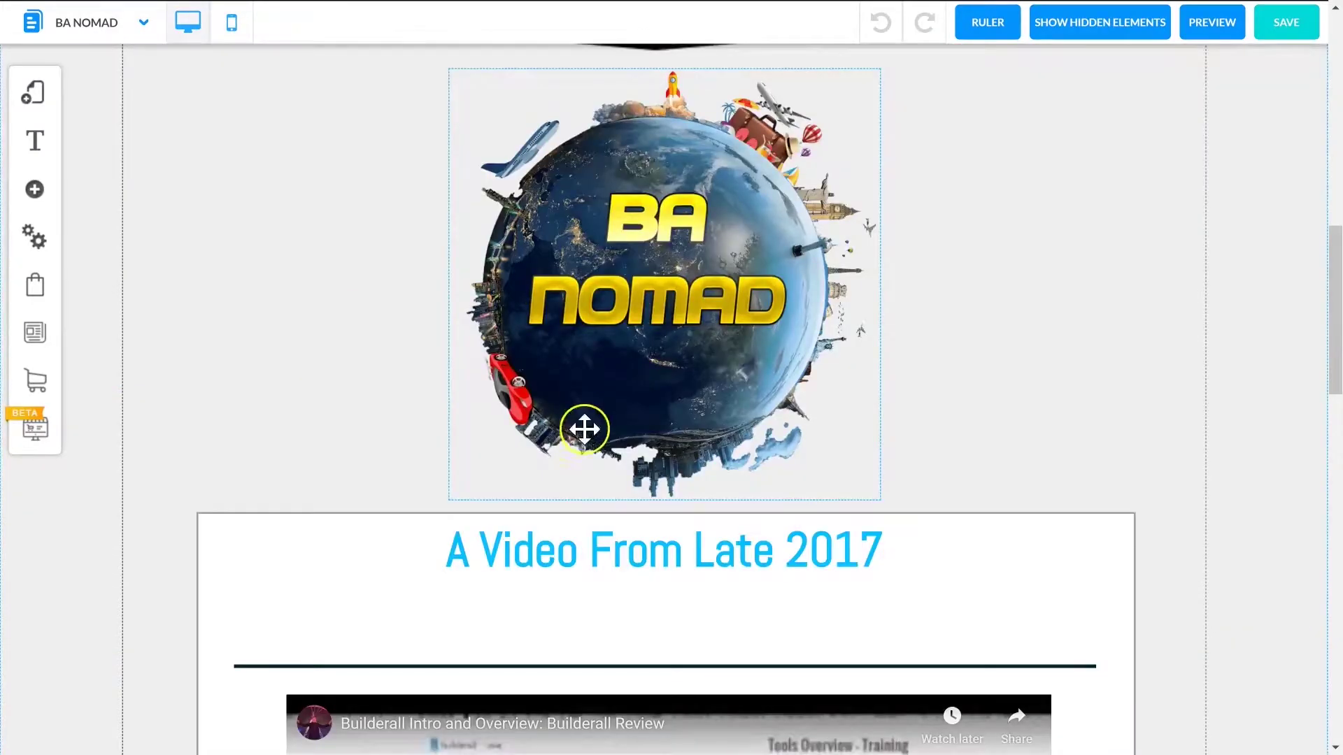
{"action": "scroll", "coordinate": [584, 427], "scroll_direction": "up", "scroll_amount": 4}
- Switch the editor to the mobile layout and scroll through the page
{"action": "left_click", "coordinate": [232, 22]}
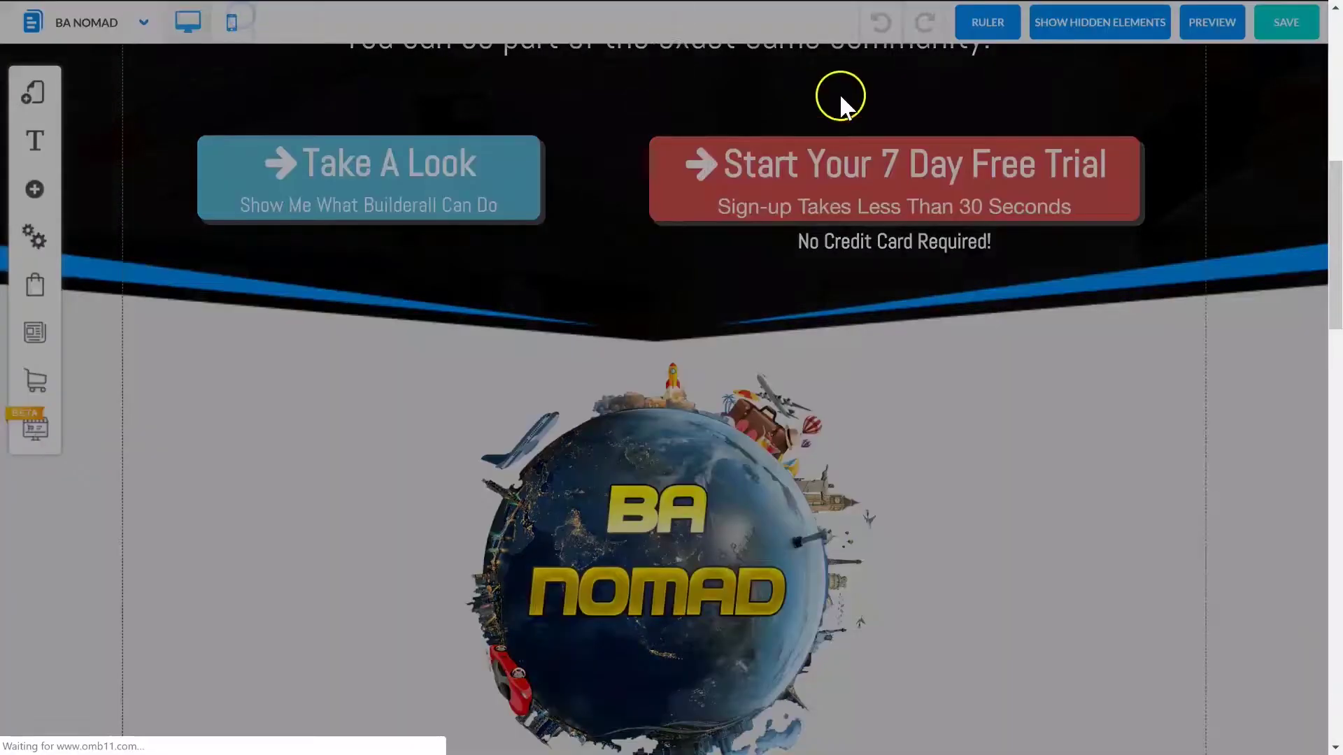
{"action": "scroll", "coordinate": [716, 291], "scroll_direction": "down", "scroll_amount": 8}
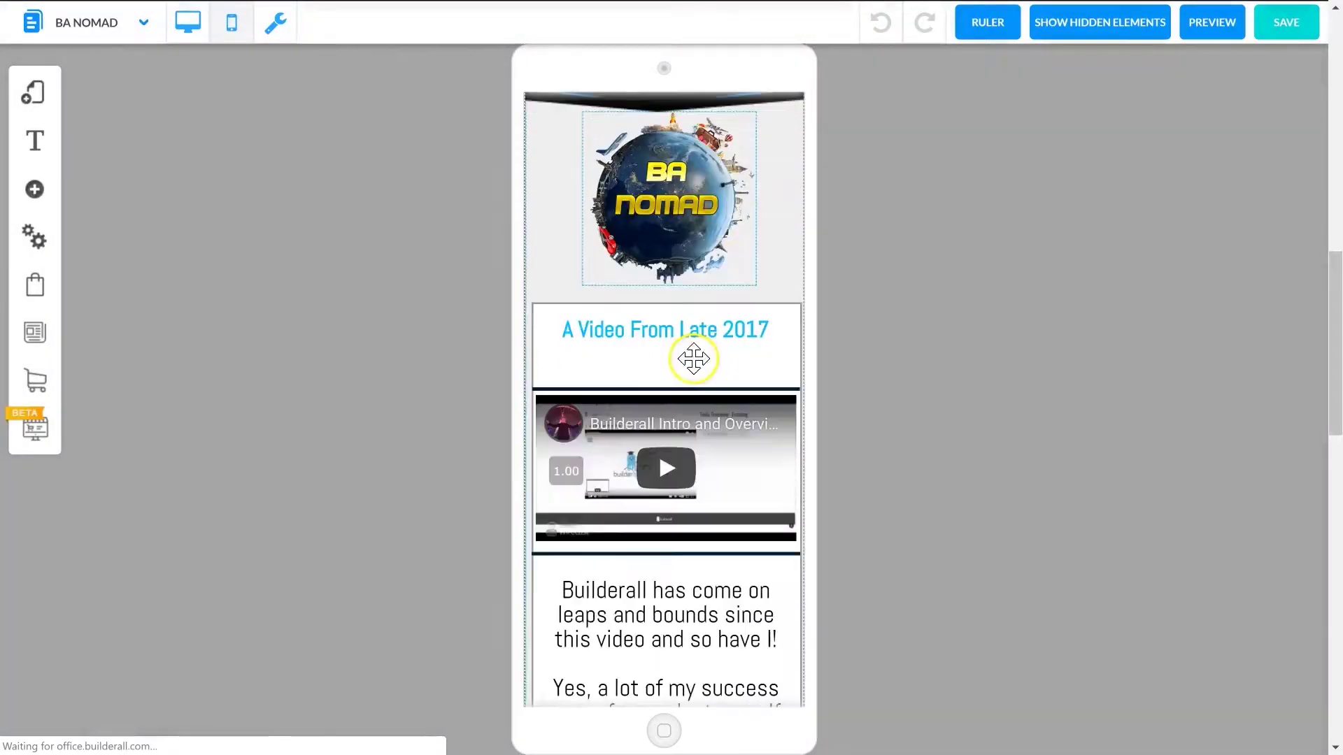
{"action": "scroll", "coordinate": [692, 356], "scroll_direction": "down", "scroll_amount": 2}
{"action": "scroll", "coordinate": [596, 381], "scroll_direction": "up", "scroll_amount": 4}
- Drag the globe image right past the phone edge, then nudge it back slightly
{"action": "mouse_move", "coordinate": [662, 293]}
{"action": "left_mouse_down"}
{"action": "mouse_move", "coordinate": [947, 313]}
{"action": "mouse_move", "coordinate": [745, 294]}
{"action": "left_mouse_up"}
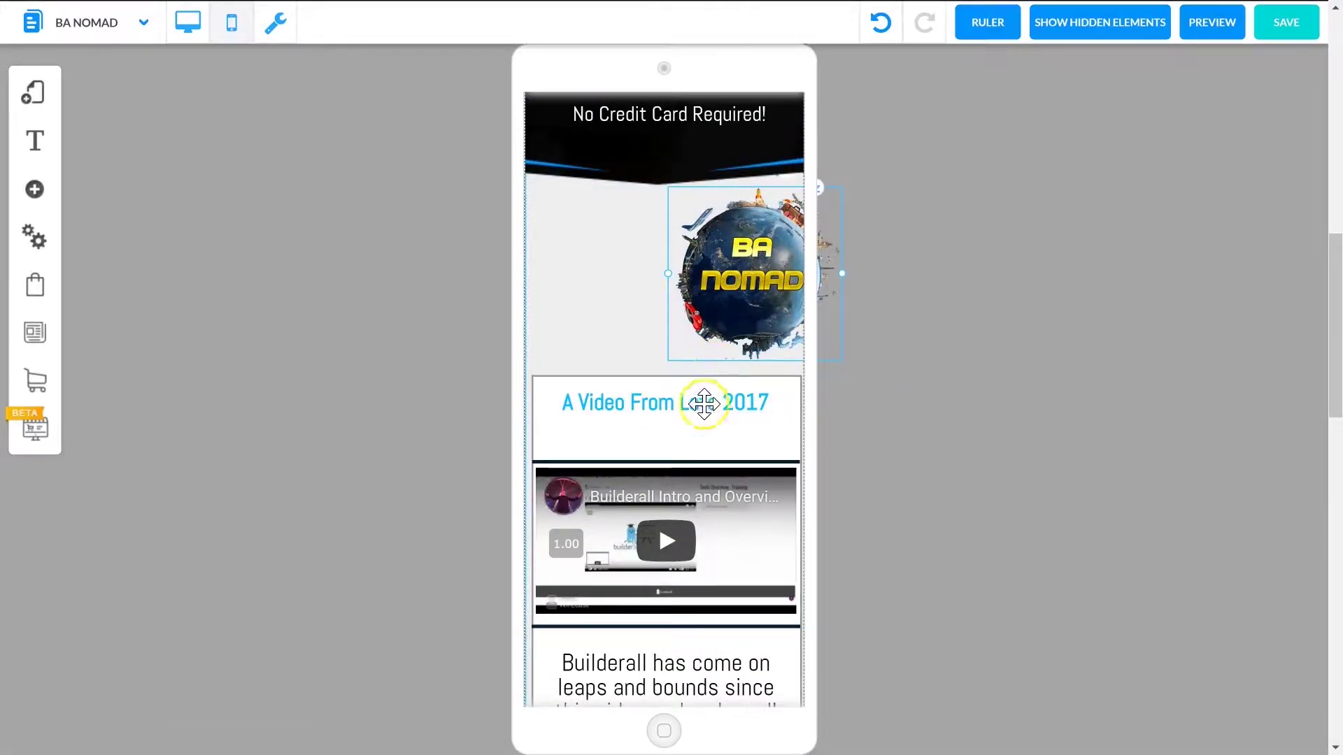
{"action": "mouse_move", "coordinate": [705, 405]}
{"action": "left_mouse_down"}
{"action": "mouse_move", "coordinate": [692, 476]}
{"action": "mouse_move", "coordinate": [693, 423]}
{"action": "left_mouse_up"}
{"action": "scroll", "coordinate": [696, 416], "scroll_direction": "up", "scroll_amount": 3}
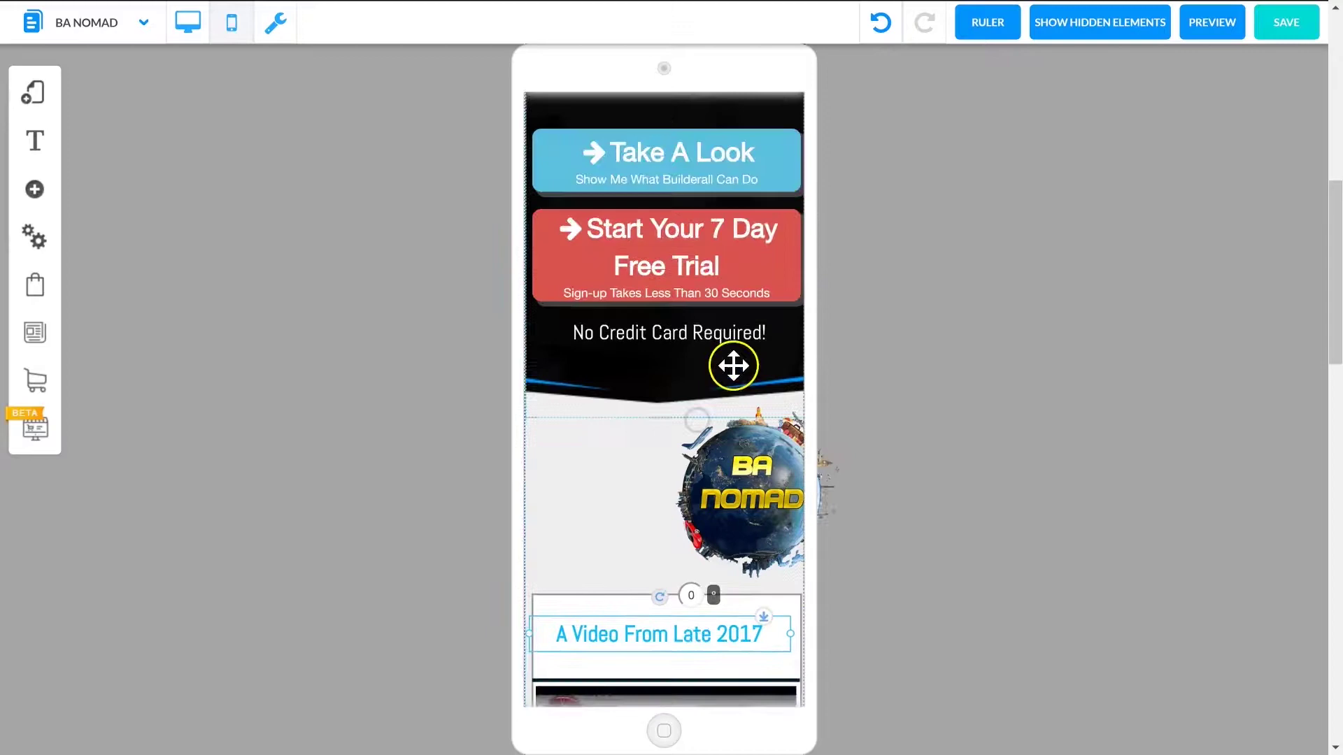
{"action": "scroll", "coordinate": [732, 363], "scroll_direction": "down", "scroll_amount": 2}
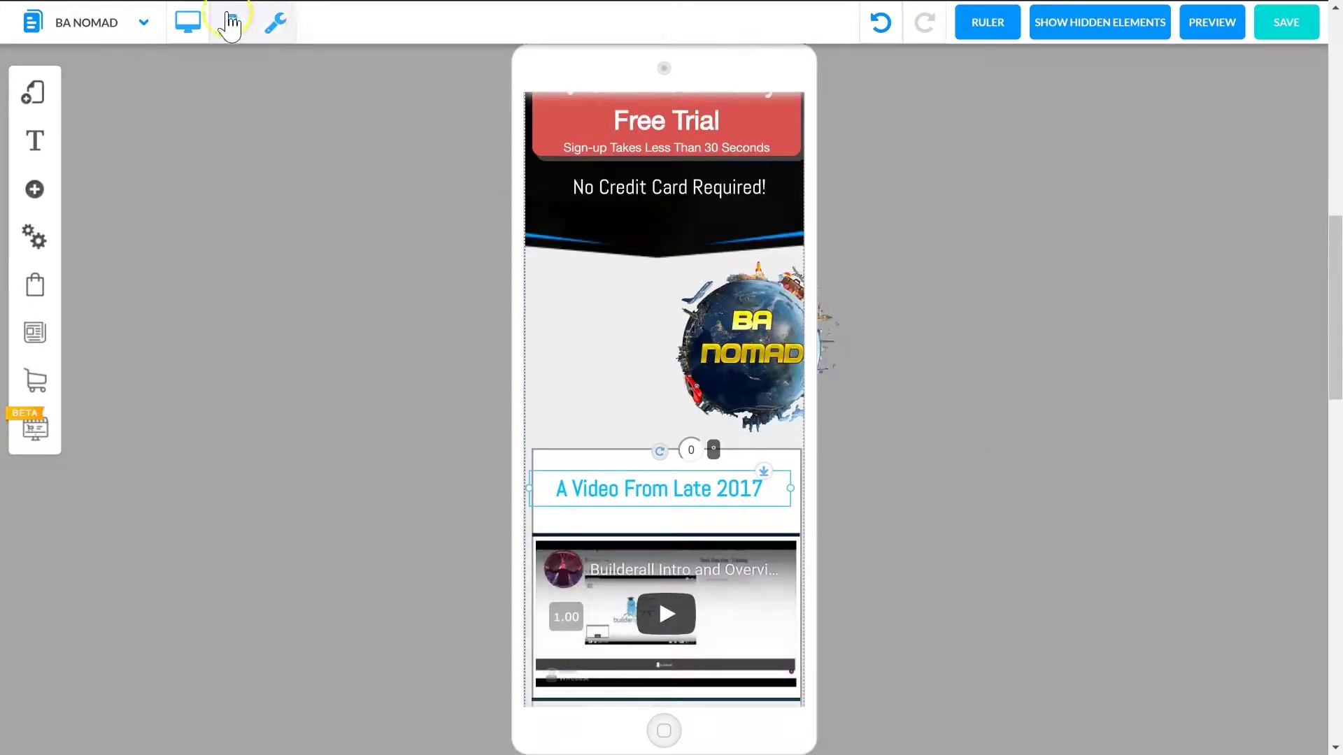
- Return to desktop, enable rulers with two vertical guides, and list hidden elements
{"action": "left_click", "coordinate": [187, 22]}
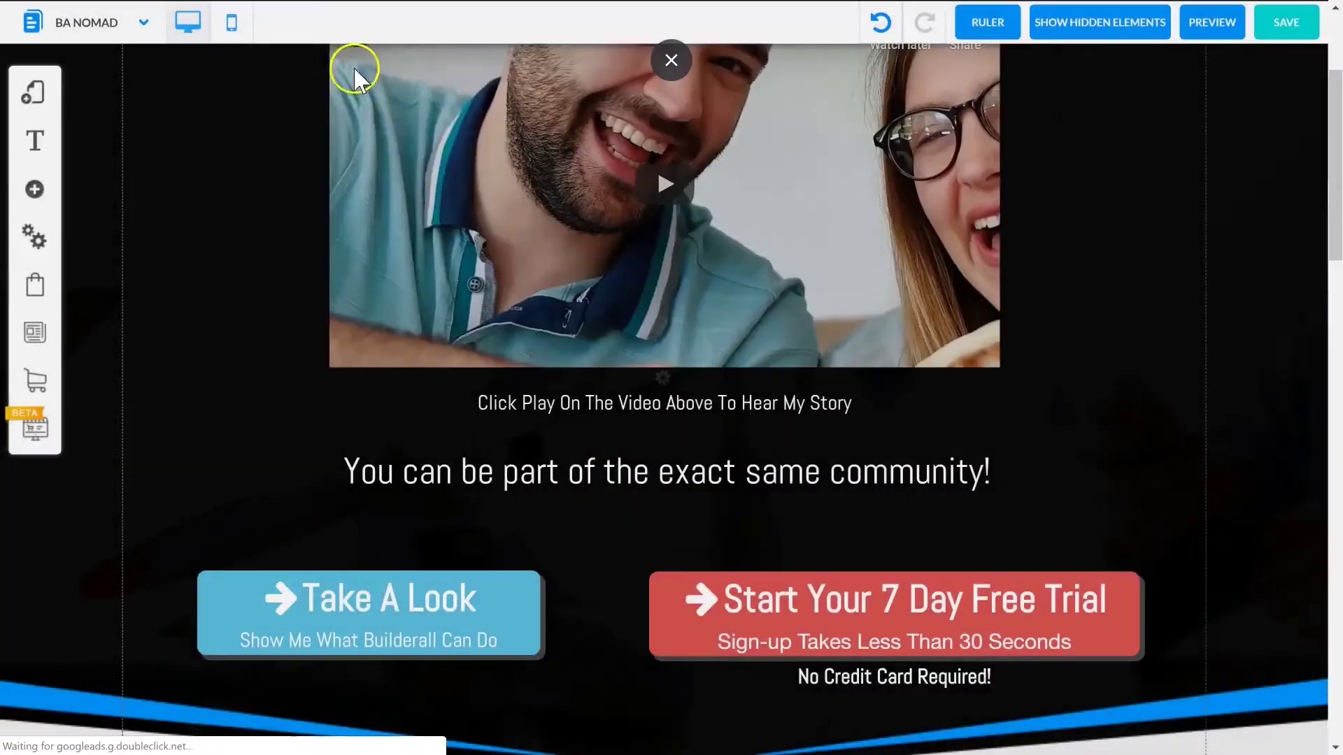
{"action": "left_click", "coordinate": [988, 23]}
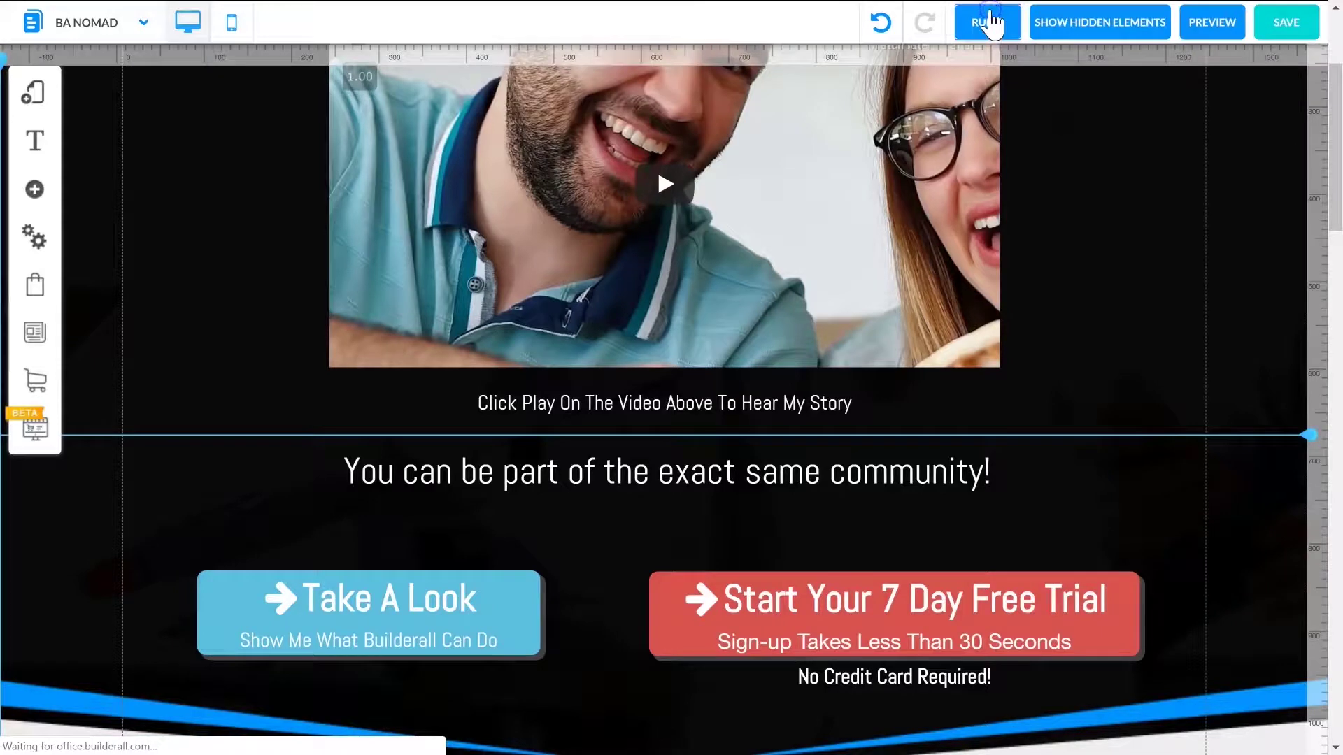
{"action": "left_click", "coordinate": [858, 57]}
{"action": "left_click", "coordinate": [484, 57]}
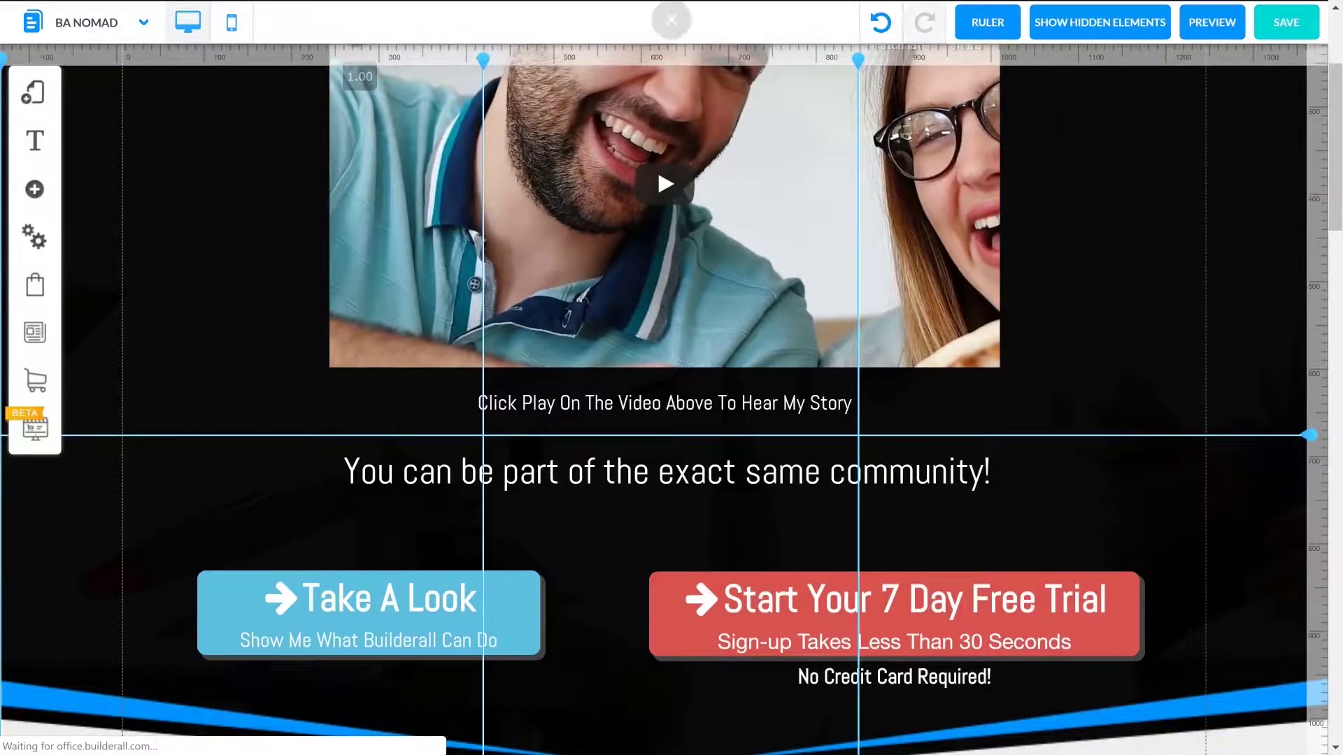
{"action": "left_click", "coordinate": [1088, 28]}
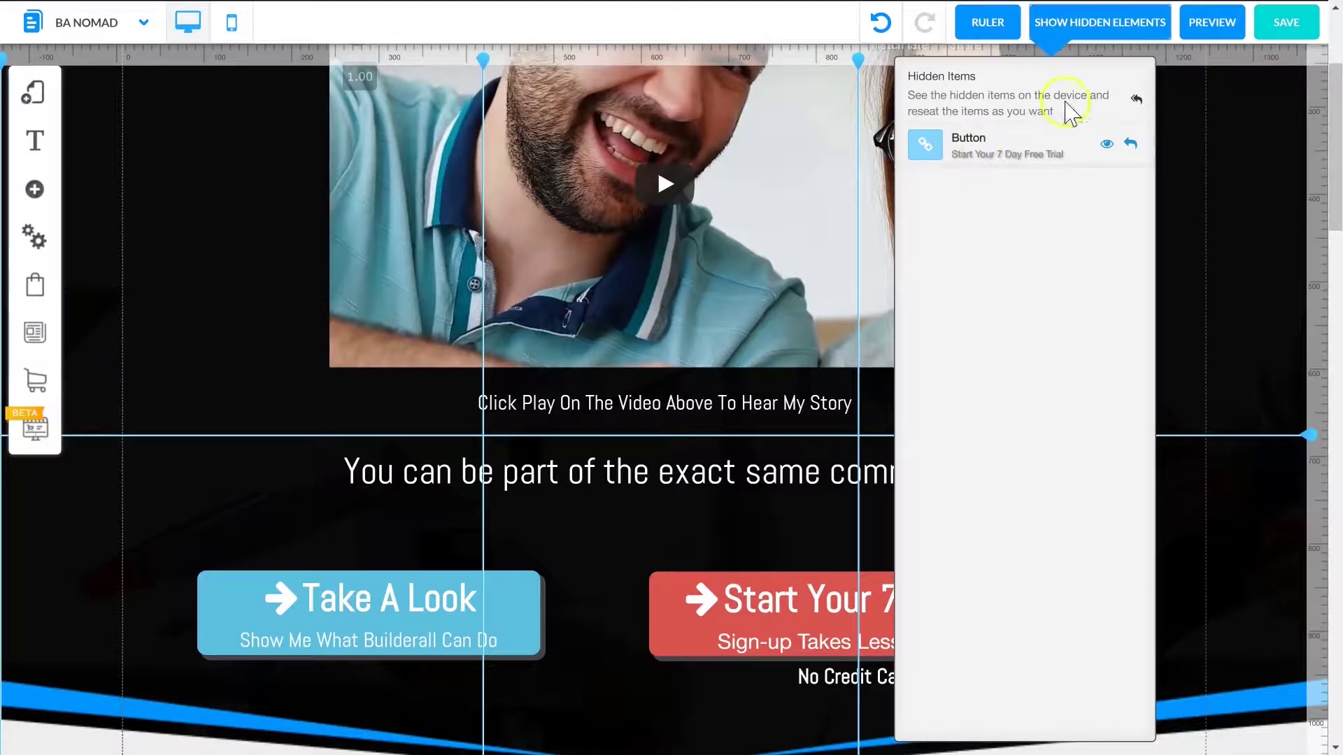
{"action": "left_click", "coordinate": [1212, 27]}
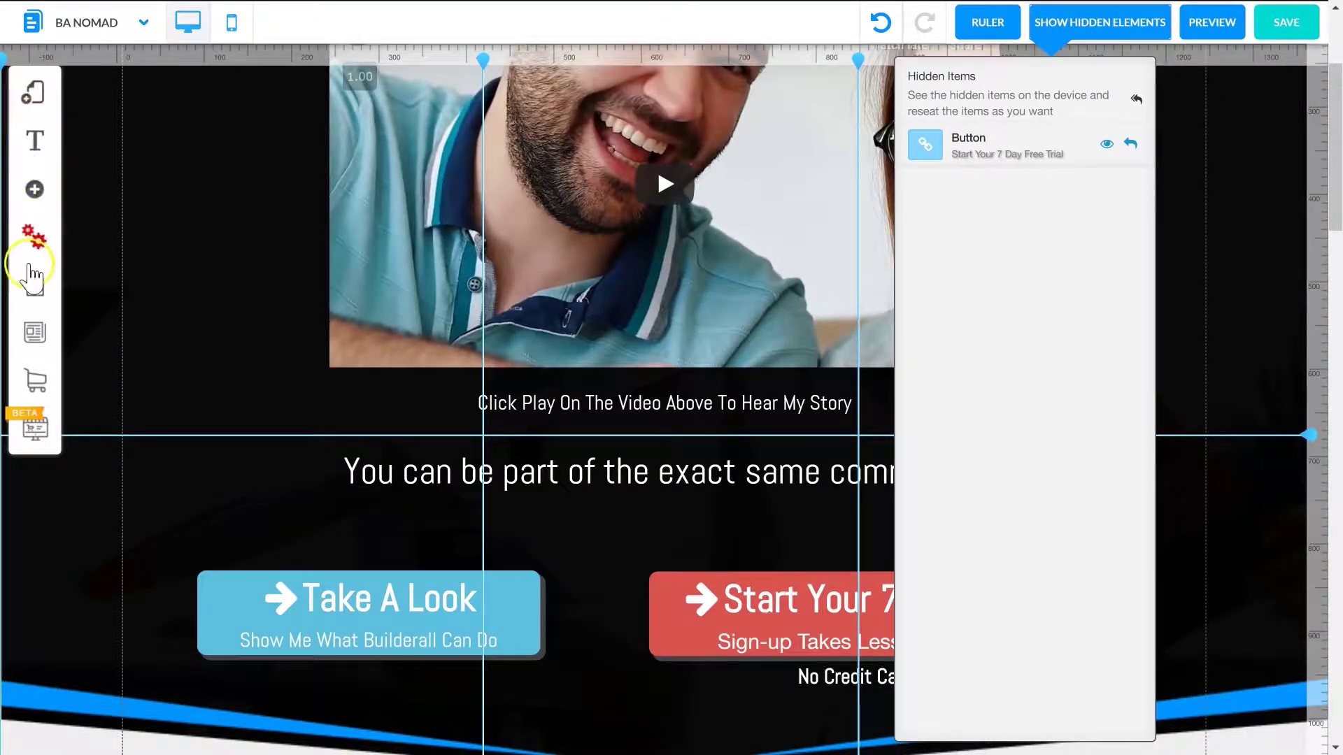
- Browse the saved layouts list and the list of elements to add
{"action": "left_click", "coordinate": [35, 94]}
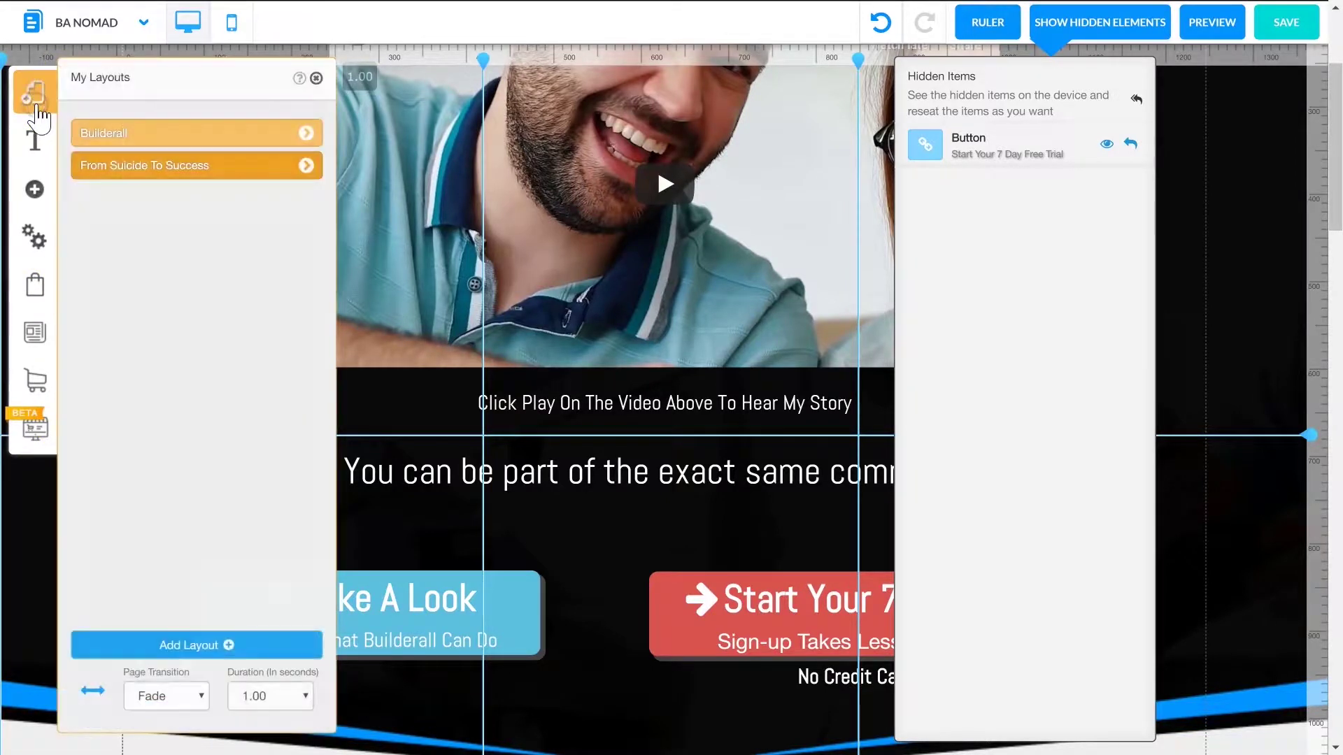
{"action": "left_click", "coordinate": [40, 200]}
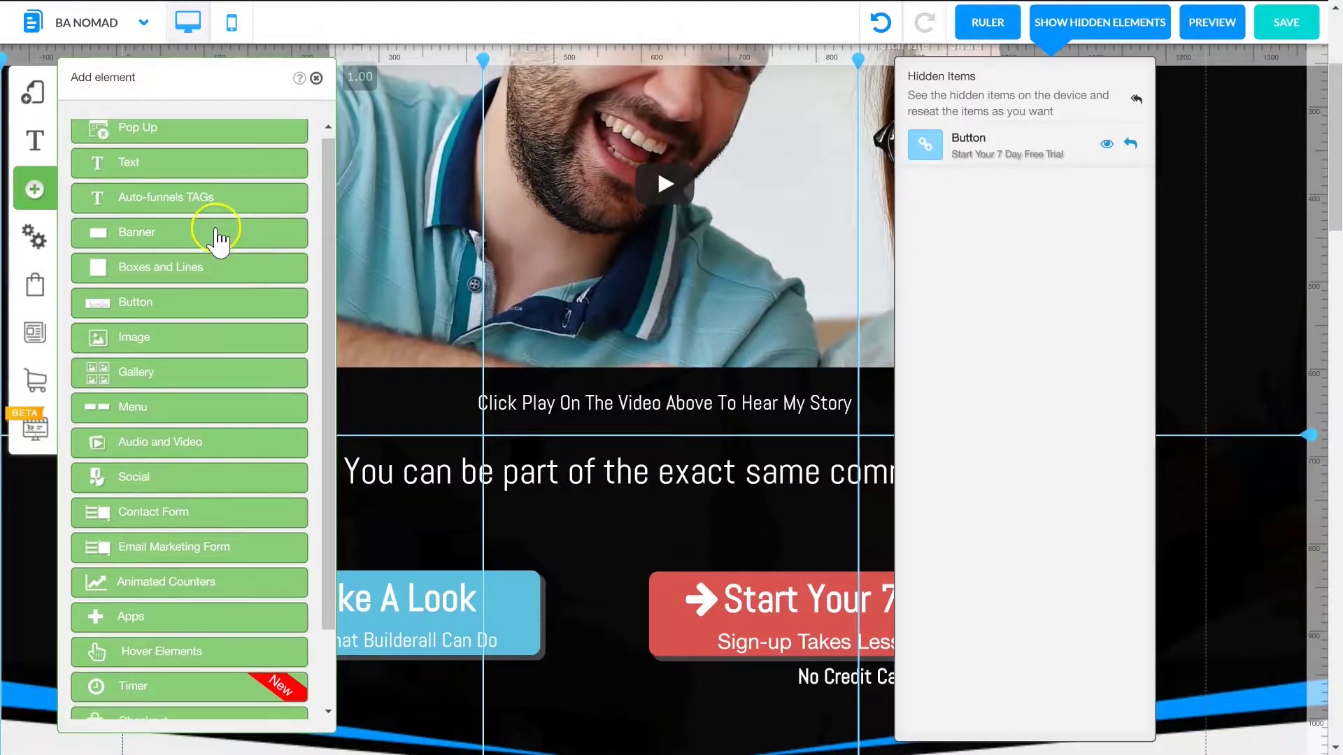
{"action": "scroll", "coordinate": [213, 234], "scroll_direction": "down", "scroll_amount": 2}
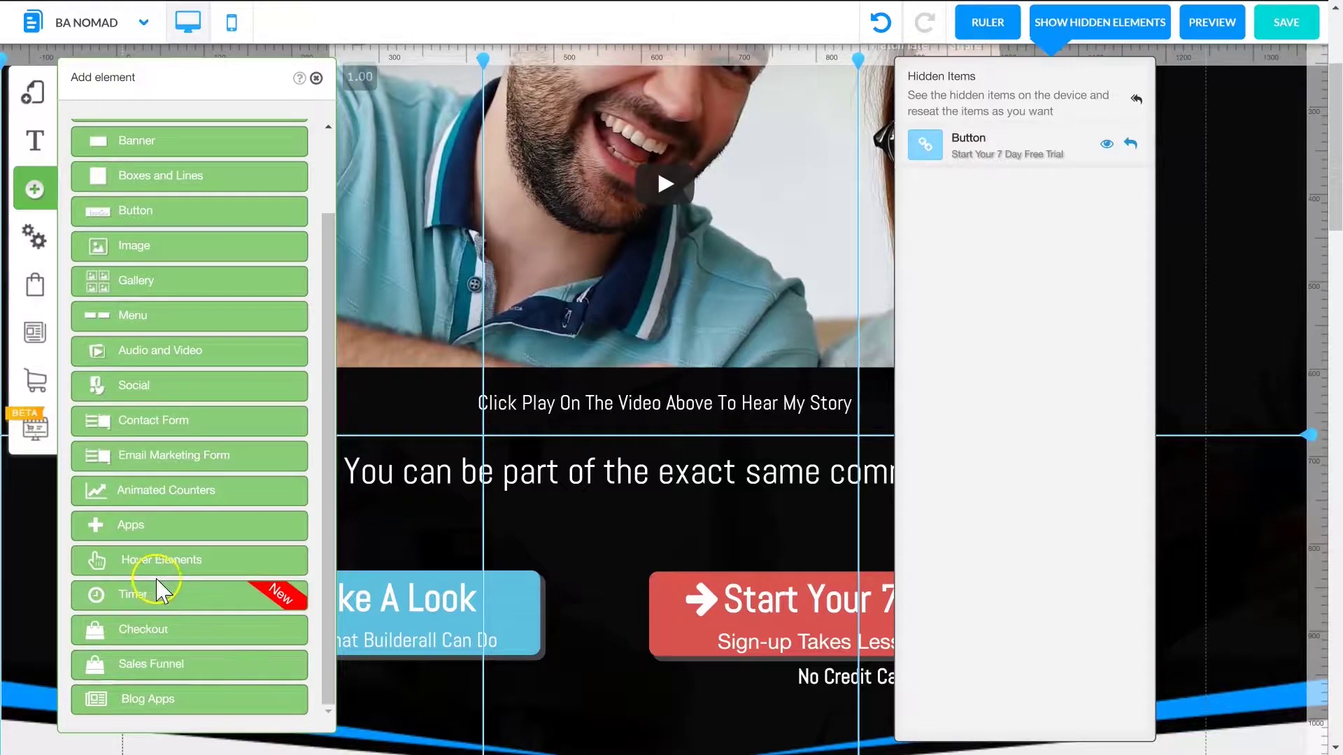
{"action": "scroll", "coordinate": [147, 399], "scroll_direction": "up", "scroll_amount": 2}
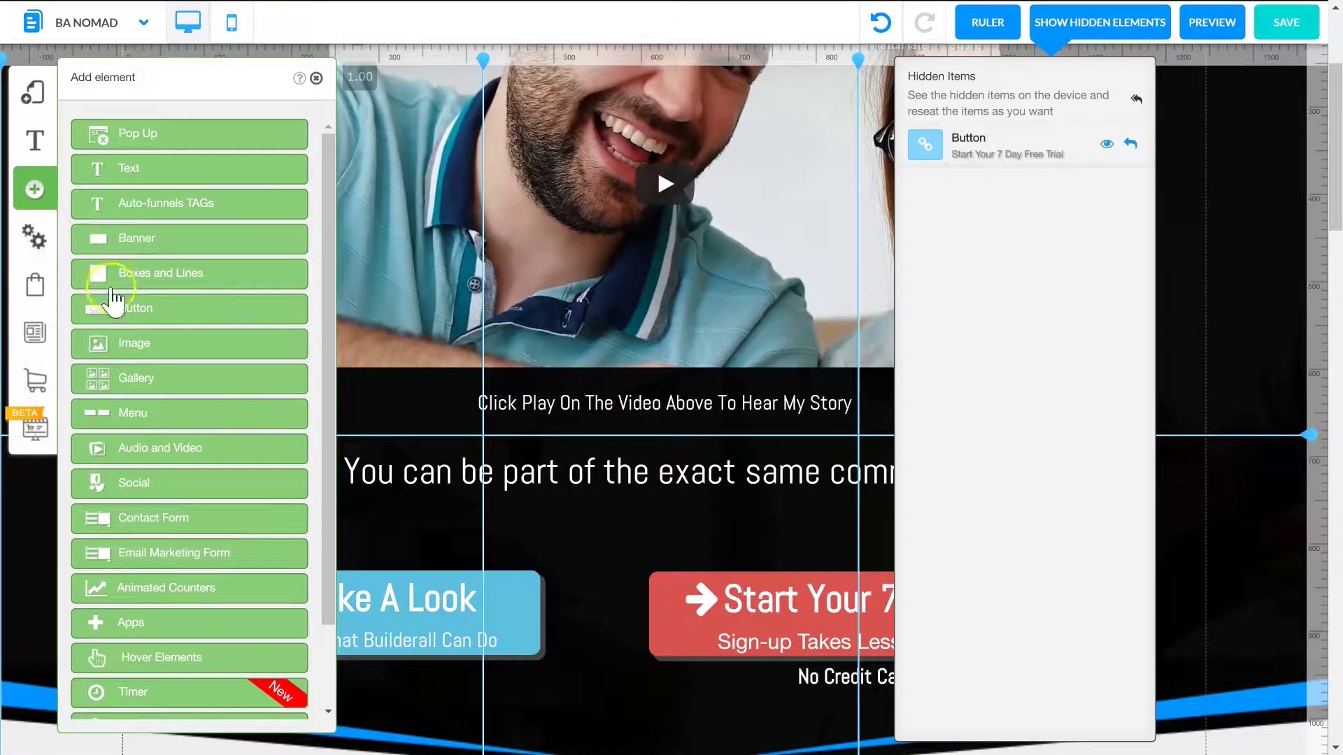
- View the site settings/SEO, checkout, blog, store and Super Checkout panels in turn
{"action": "left_click", "coordinate": [35, 235]}
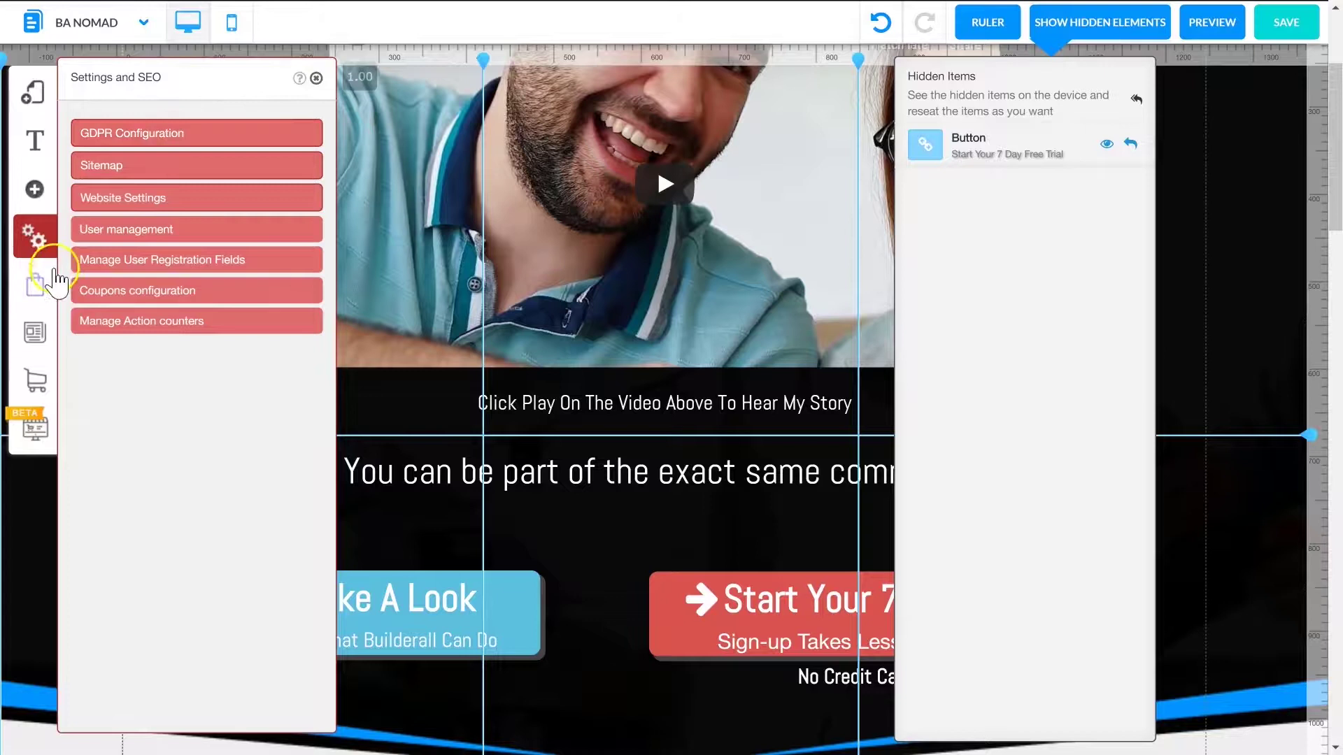
{"action": "left_click", "coordinate": [37, 283]}
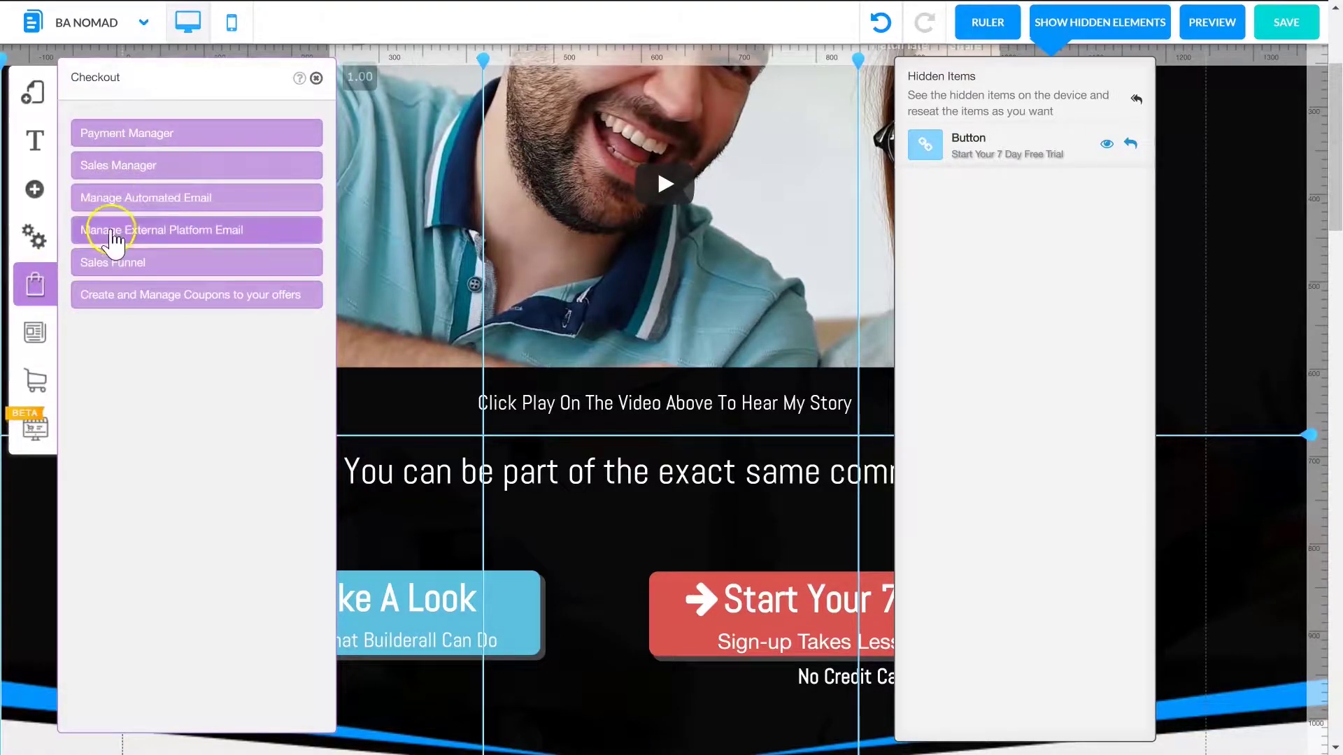
{"action": "left_click", "coordinate": [33, 335]}
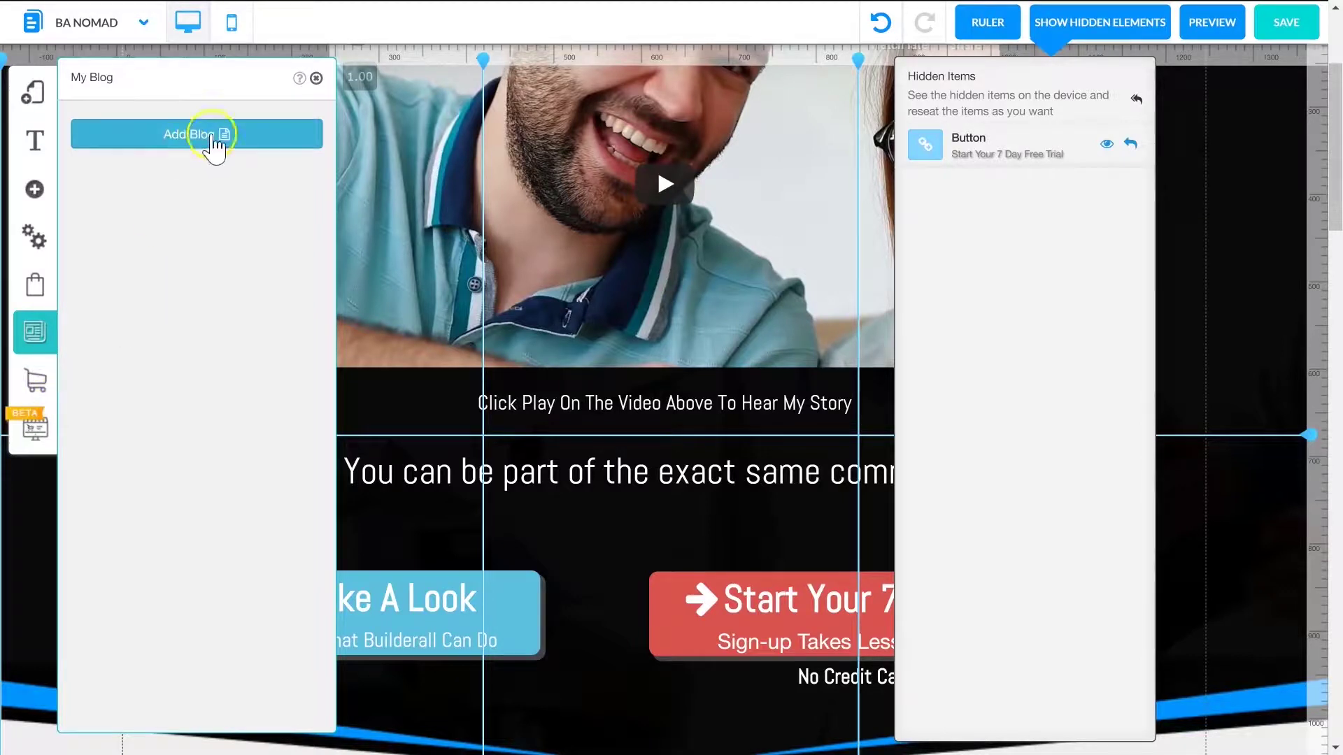
{"action": "left_click", "coordinate": [28, 378]}
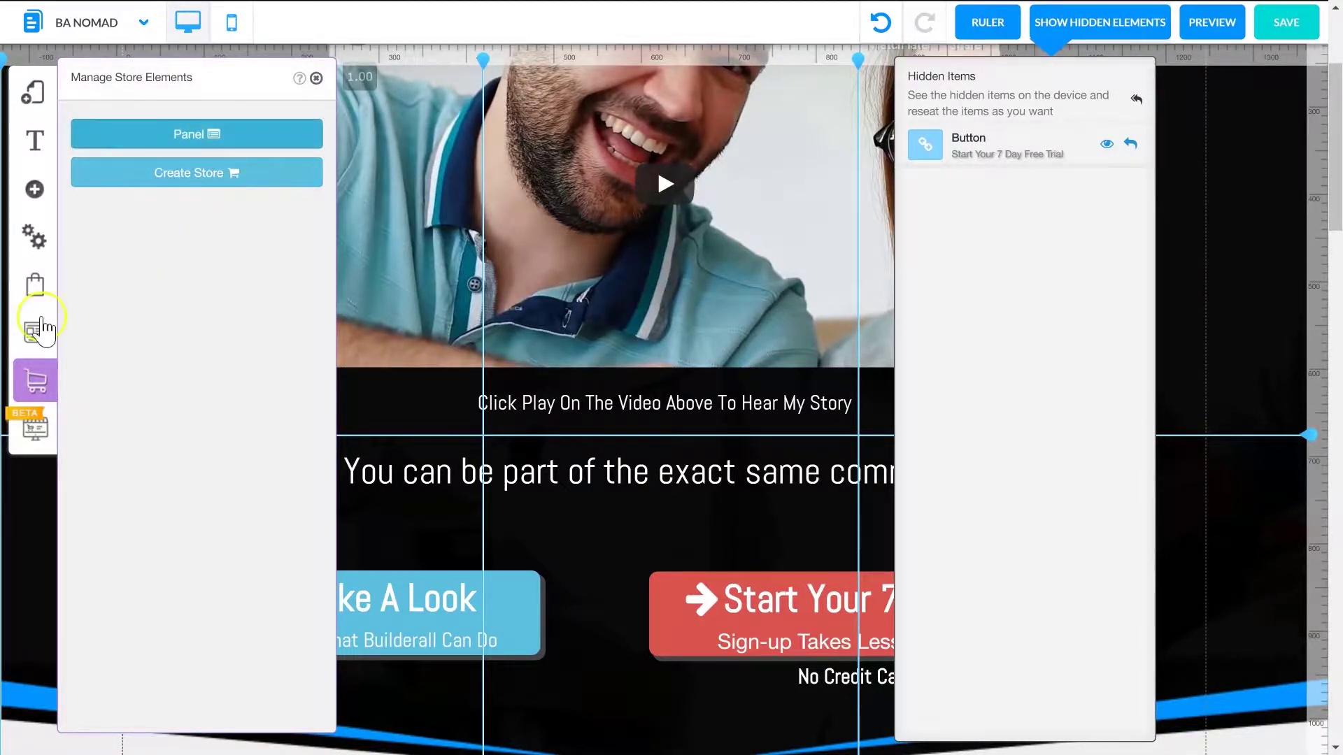
{"action": "left_click", "coordinate": [35, 428]}
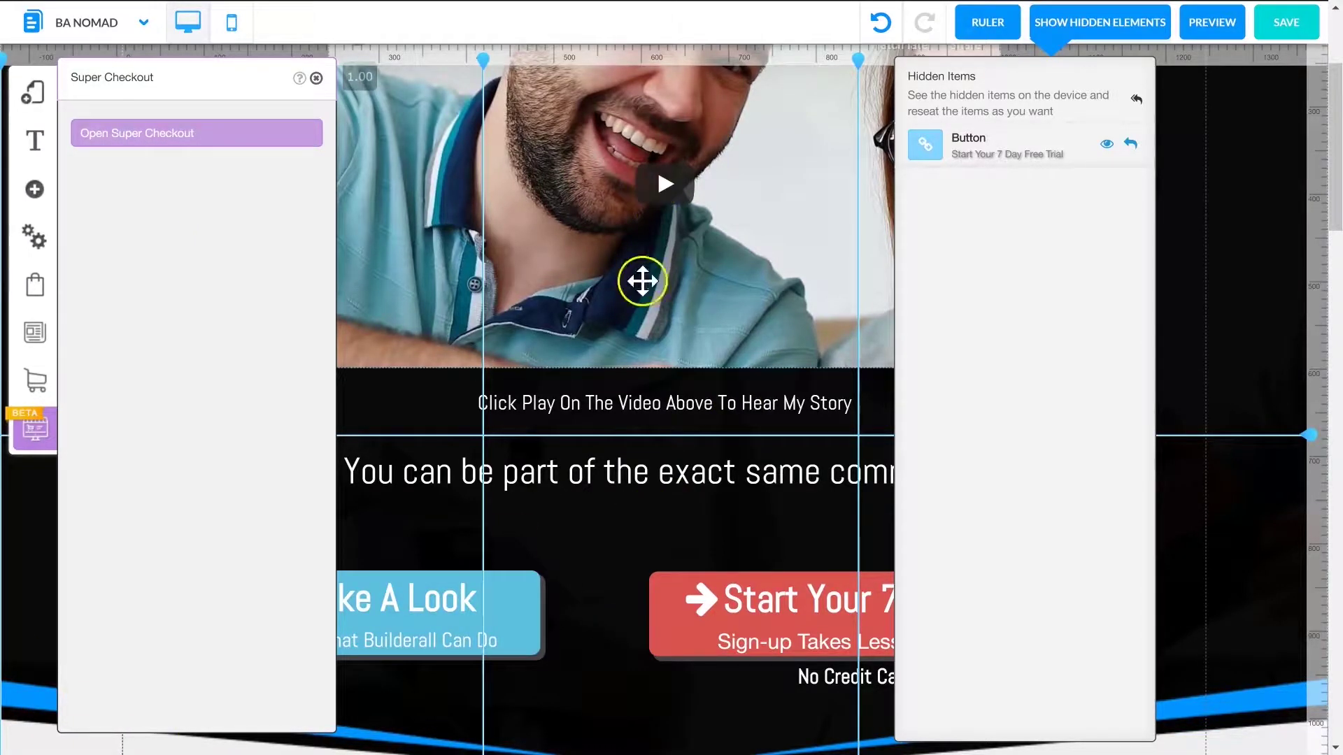
- Close the Super Checkout options panel
{"action": "scroll", "coordinate": [683, 347], "scroll_direction": "down", "scroll_amount": 3}
{"action": "scroll", "coordinate": [683, 348], "scroll_direction": "down", "scroll_amount": 1}
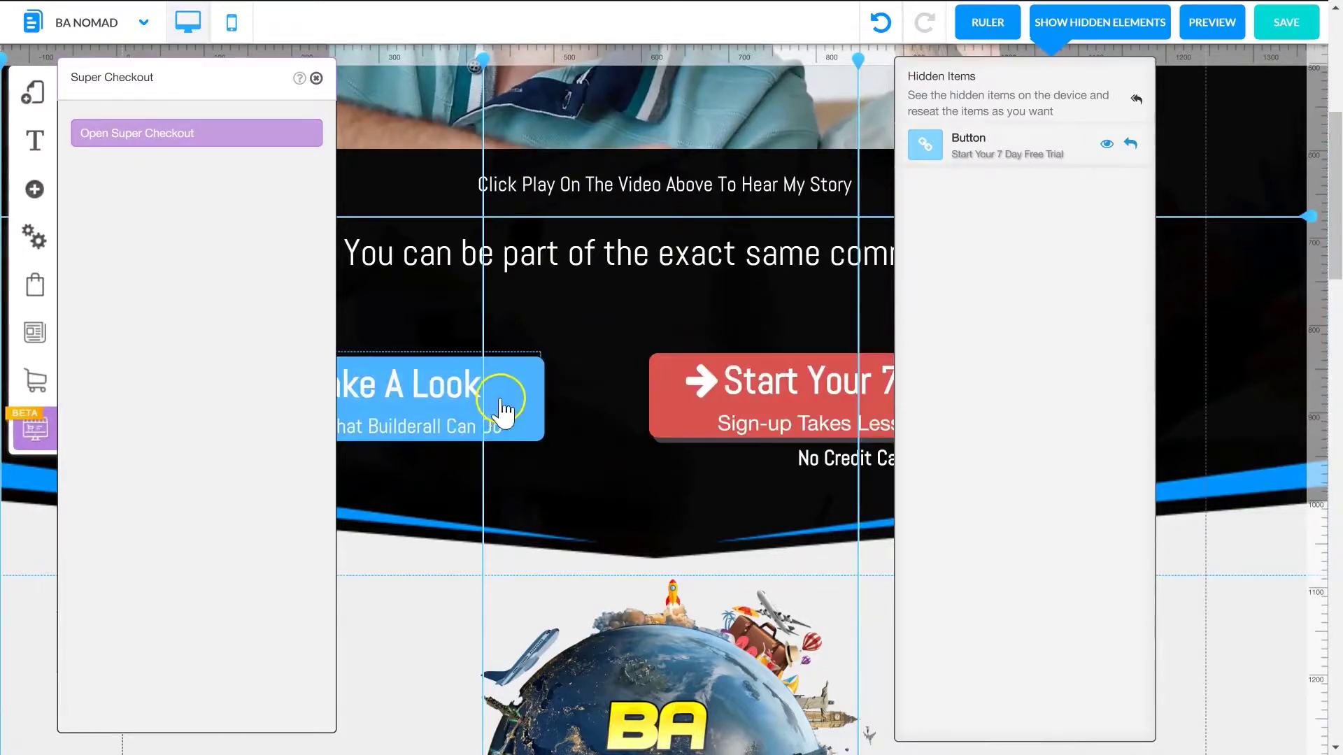
{"action": "scroll", "coordinate": [752, 395], "scroll_direction": "up", "scroll_amount": 2}
{"action": "scroll", "coordinate": [720, 372], "scroll_direction": "up", "scroll_amount": 2}
{"action": "scroll", "coordinate": [753, 363], "scroll_direction": "down", "scroll_amount": 3}
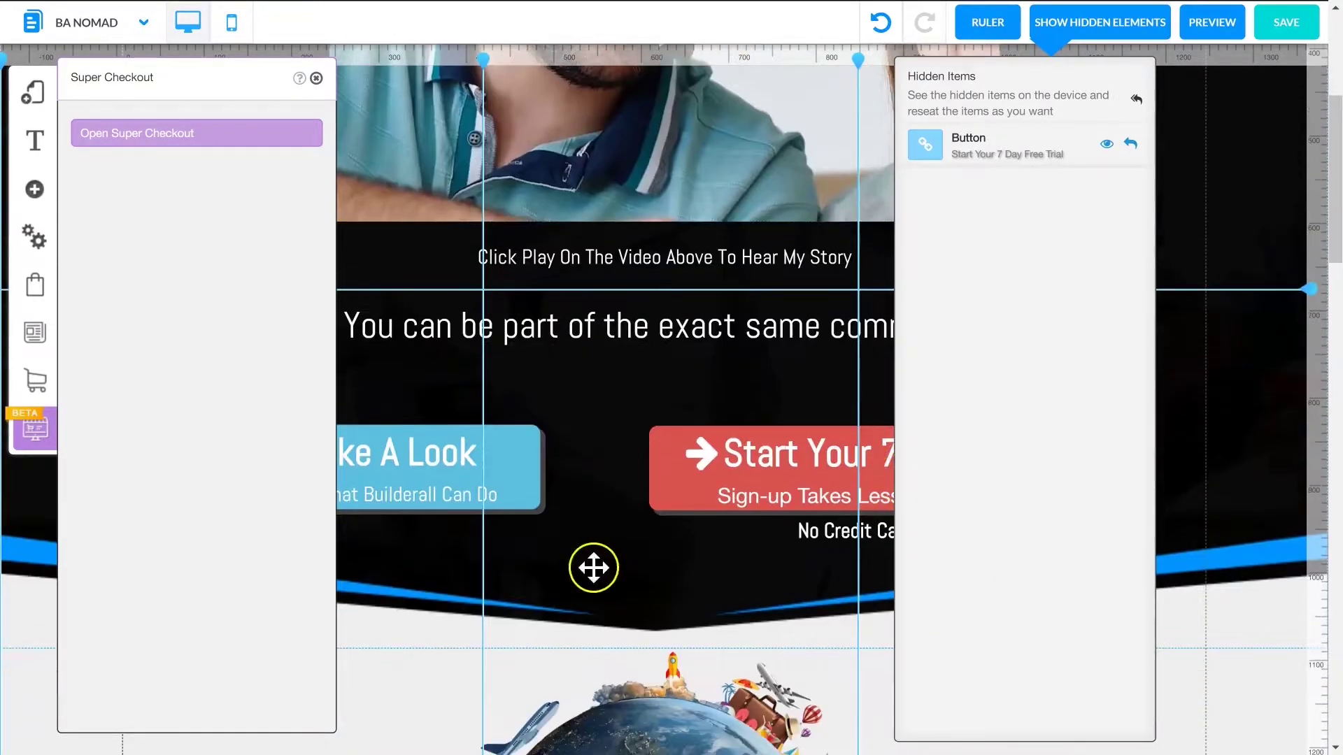
{"action": "left_click", "coordinate": [712, 574]}
- Scroll through the page and turn off the hidden-elements list
{"action": "scroll", "coordinate": [485, 488], "scroll_direction": "down", "scroll_amount": 1}
{"action": "scroll", "coordinate": [761, 338], "scroll_direction": "down", "scroll_amount": 3}
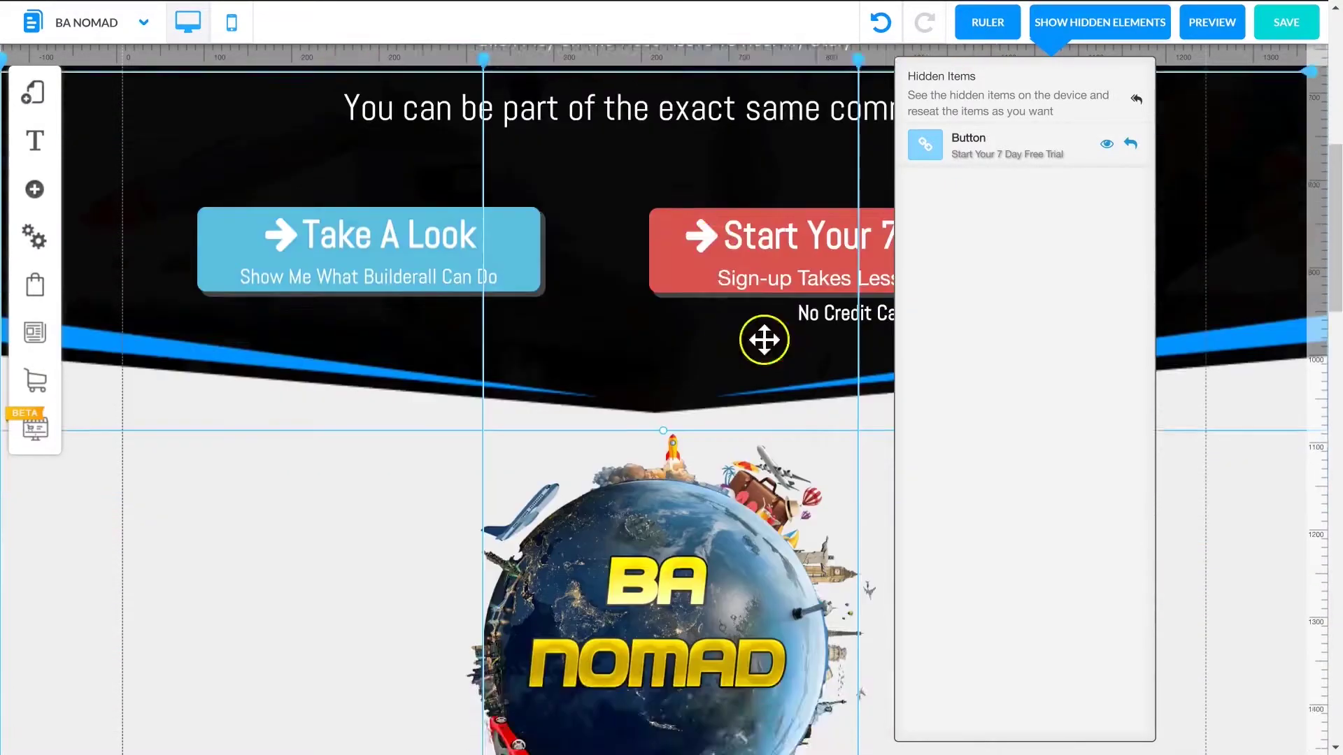
{"action": "scroll", "coordinate": [610, 321], "scroll_direction": "down", "scroll_amount": 6}
{"action": "scroll", "coordinate": [720, 405], "scroll_direction": "down", "scroll_amount": 2}
{"action": "scroll", "coordinate": [722, 390], "scroll_direction": "down", "scroll_amount": 2}
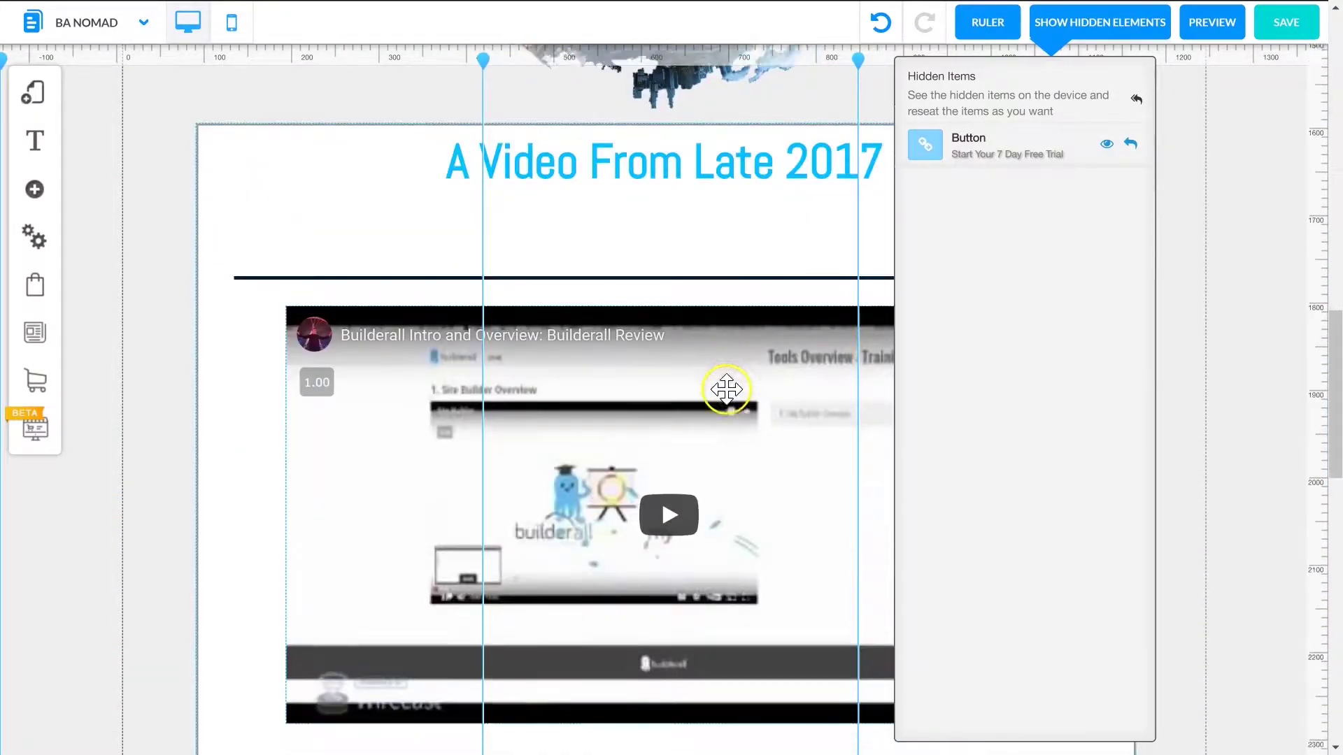
{"action": "scroll", "coordinate": [729, 340], "scroll_direction": "down", "scroll_amount": 2}
{"action": "scroll", "coordinate": [768, 343], "scroll_direction": "up", "scroll_amount": 2}
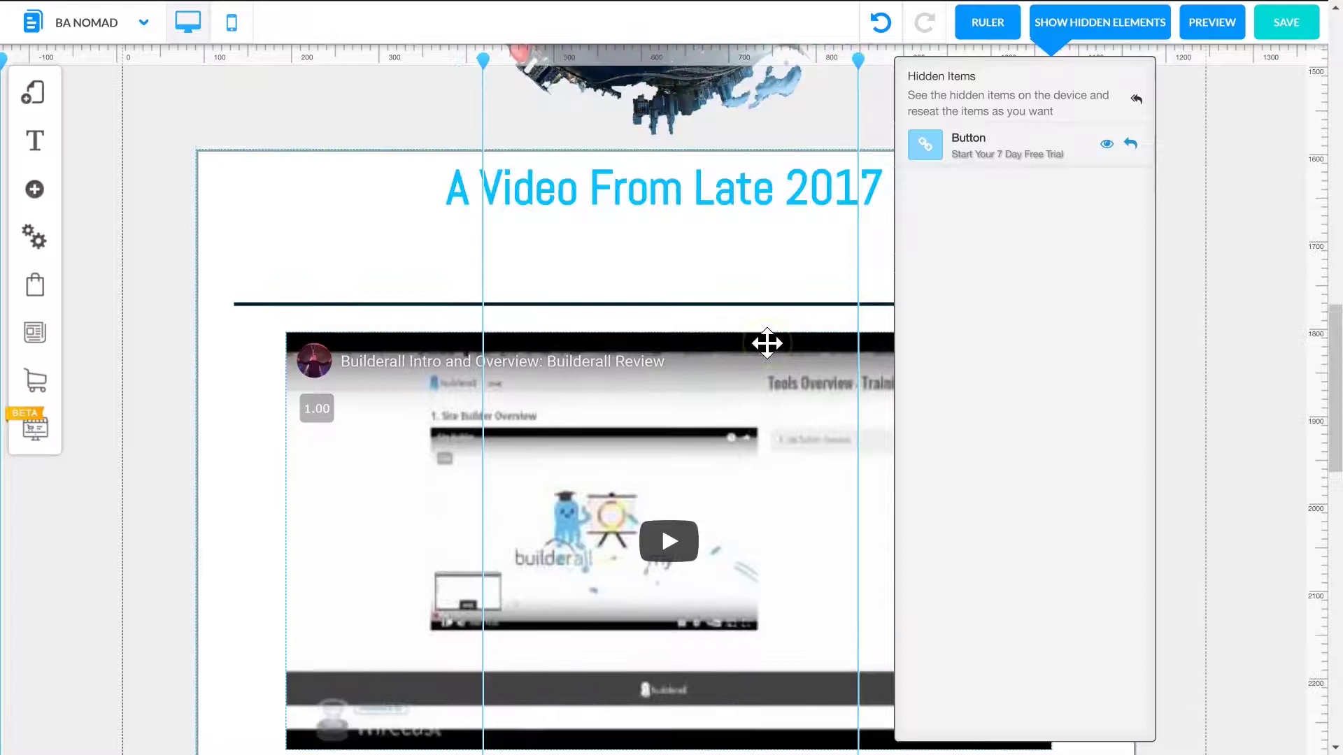
{"action": "scroll", "coordinate": [767, 343], "scroll_direction": "up", "scroll_amount": 2}
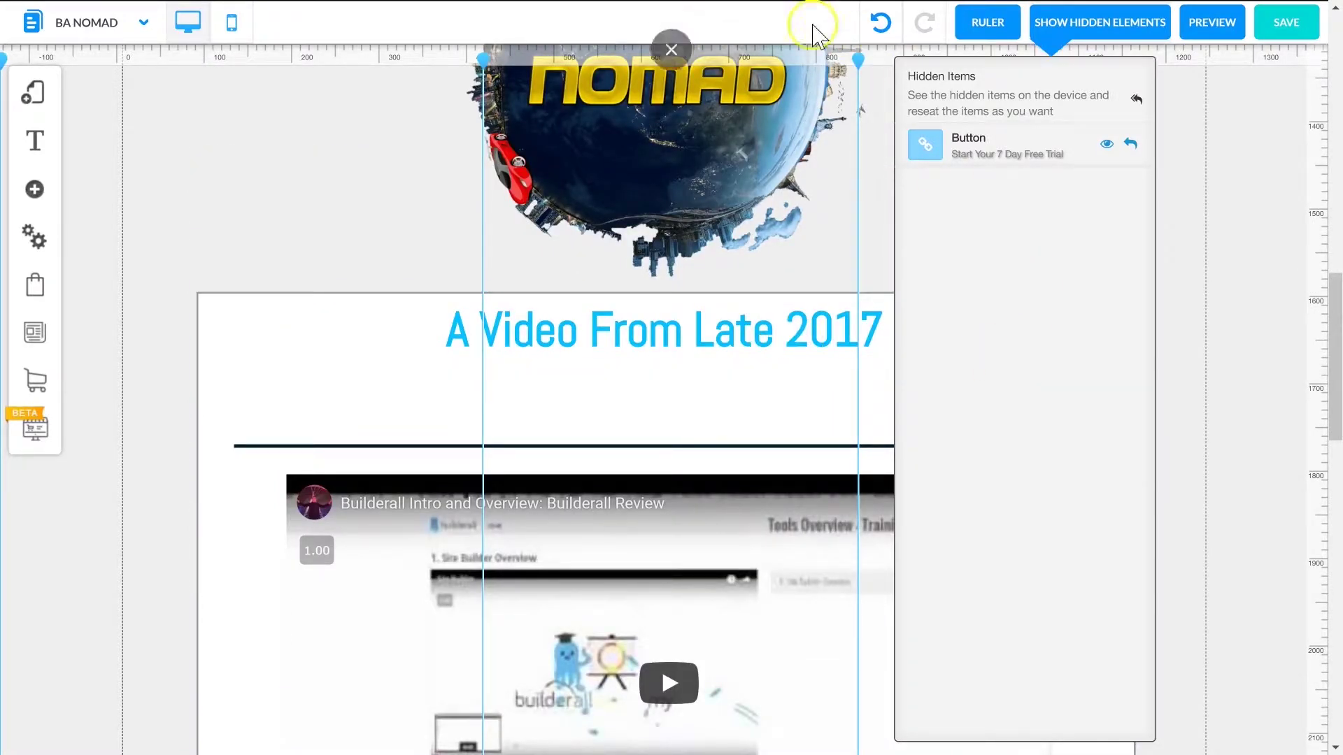
{"action": "left_click", "coordinate": [1103, 18]}
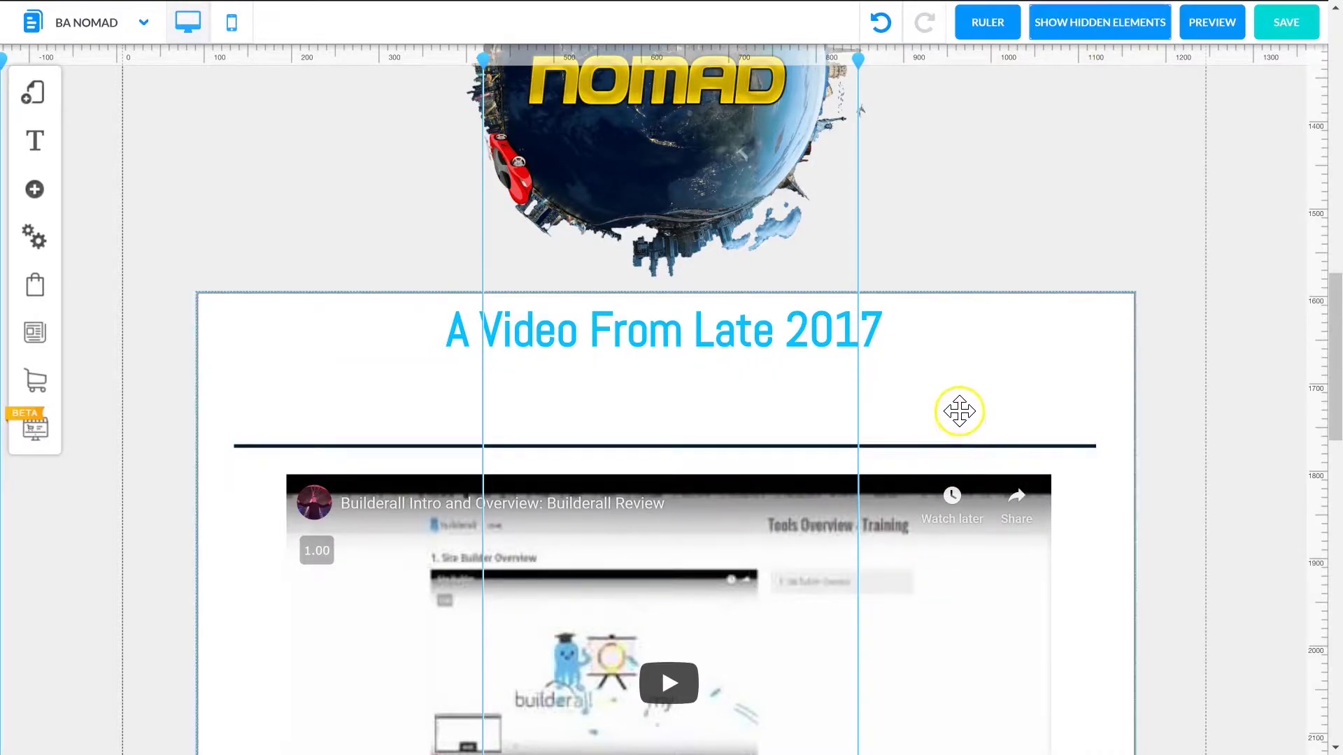
- Drag the hero video up and to the right on the page
{"action": "scroll", "coordinate": [907, 480], "scroll_direction": "up", "scroll_amount": 8}
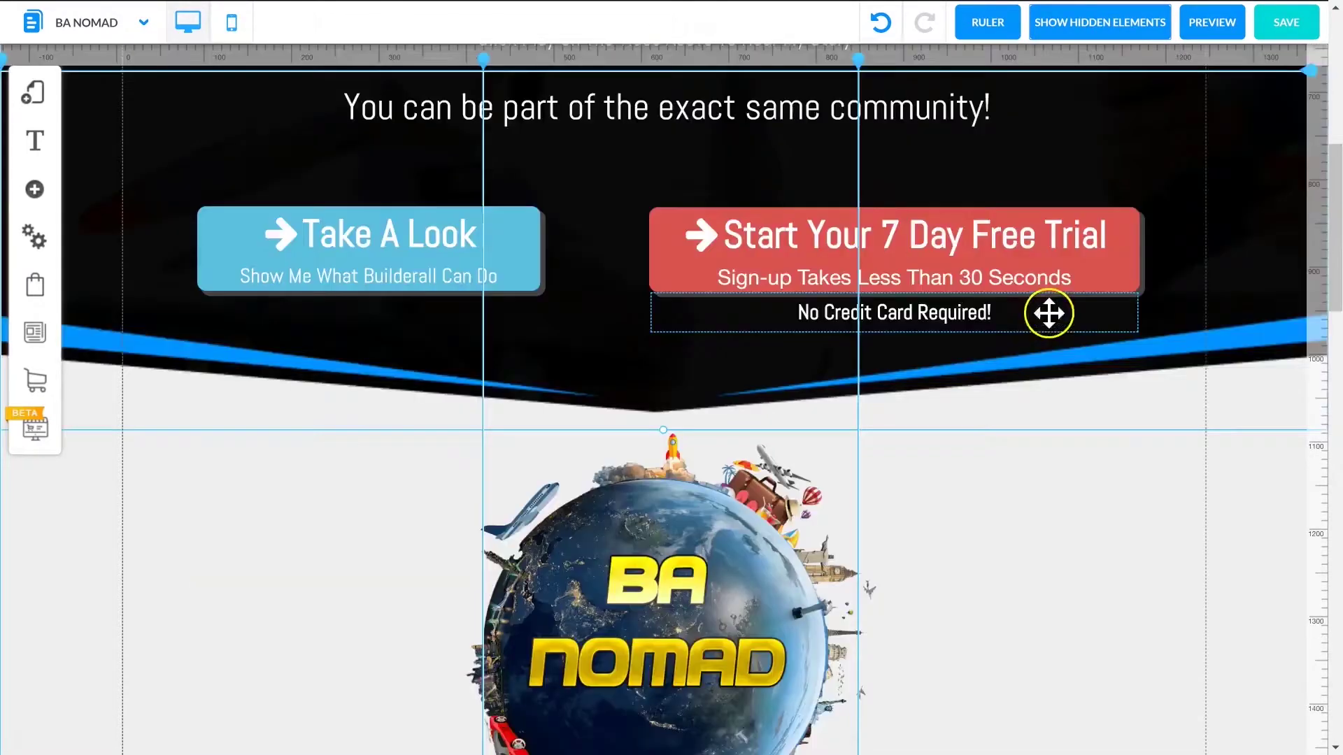
{"action": "scroll", "coordinate": [1049, 313], "scroll_direction": "up", "scroll_amount": 7}
{"action": "scroll", "coordinate": [1049, 313], "scroll_direction": "up", "scroll_amount": 1}
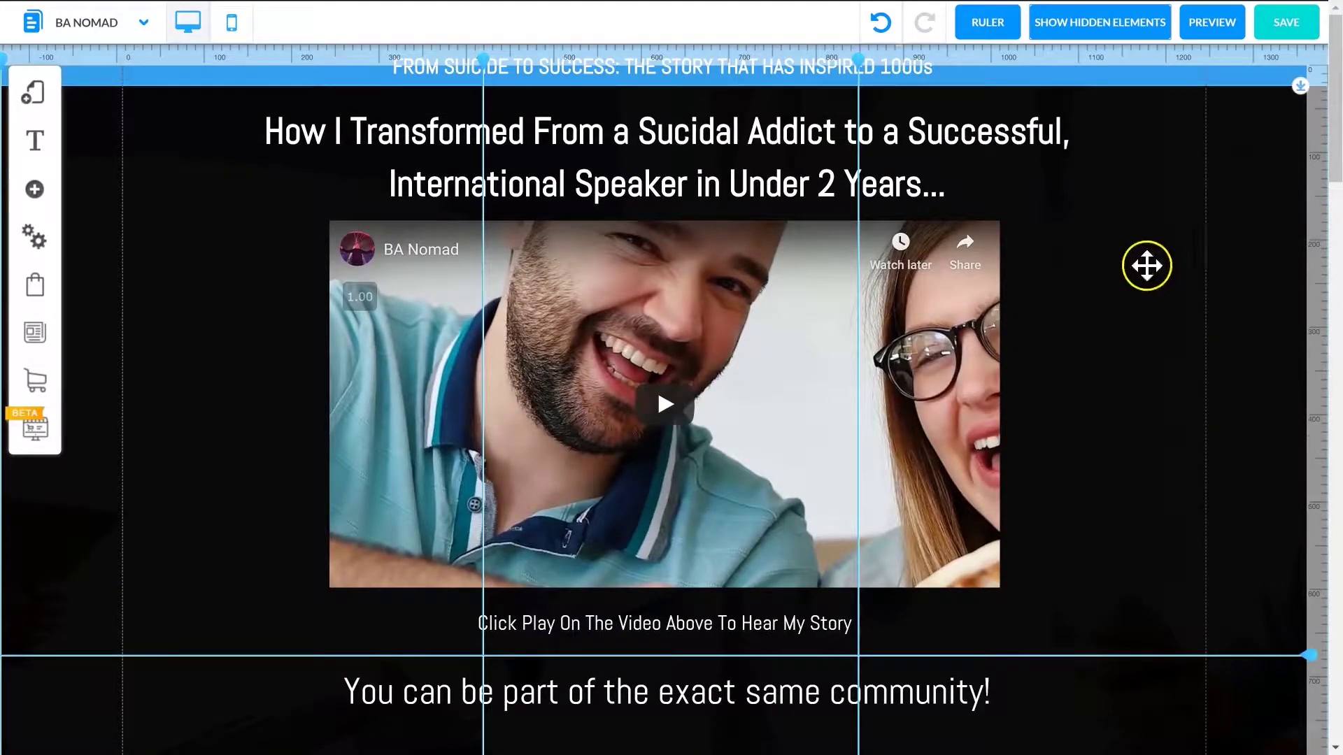
{"action": "scroll", "coordinate": [1110, 318], "scroll_direction": "down", "scroll_amount": 1}
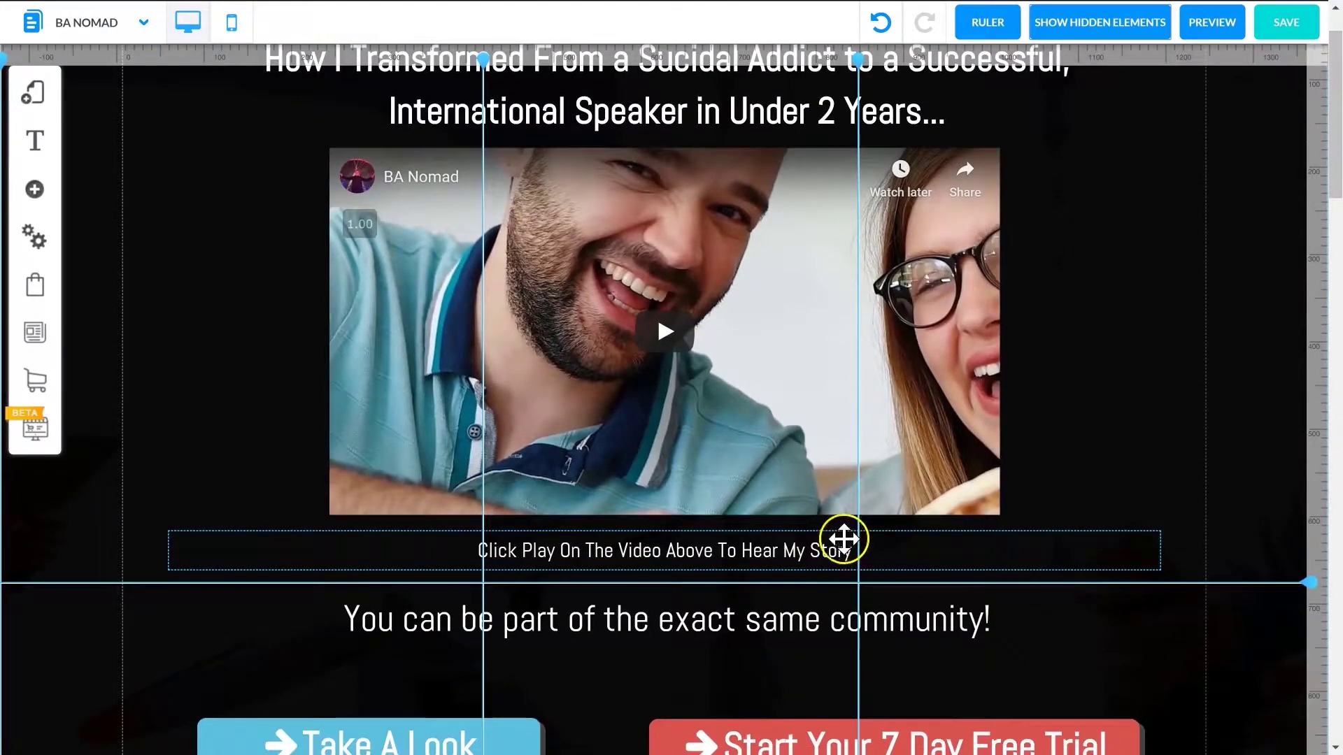
{"action": "scroll", "coordinate": [982, 457], "scroll_direction": "down", "scroll_amount": 1}
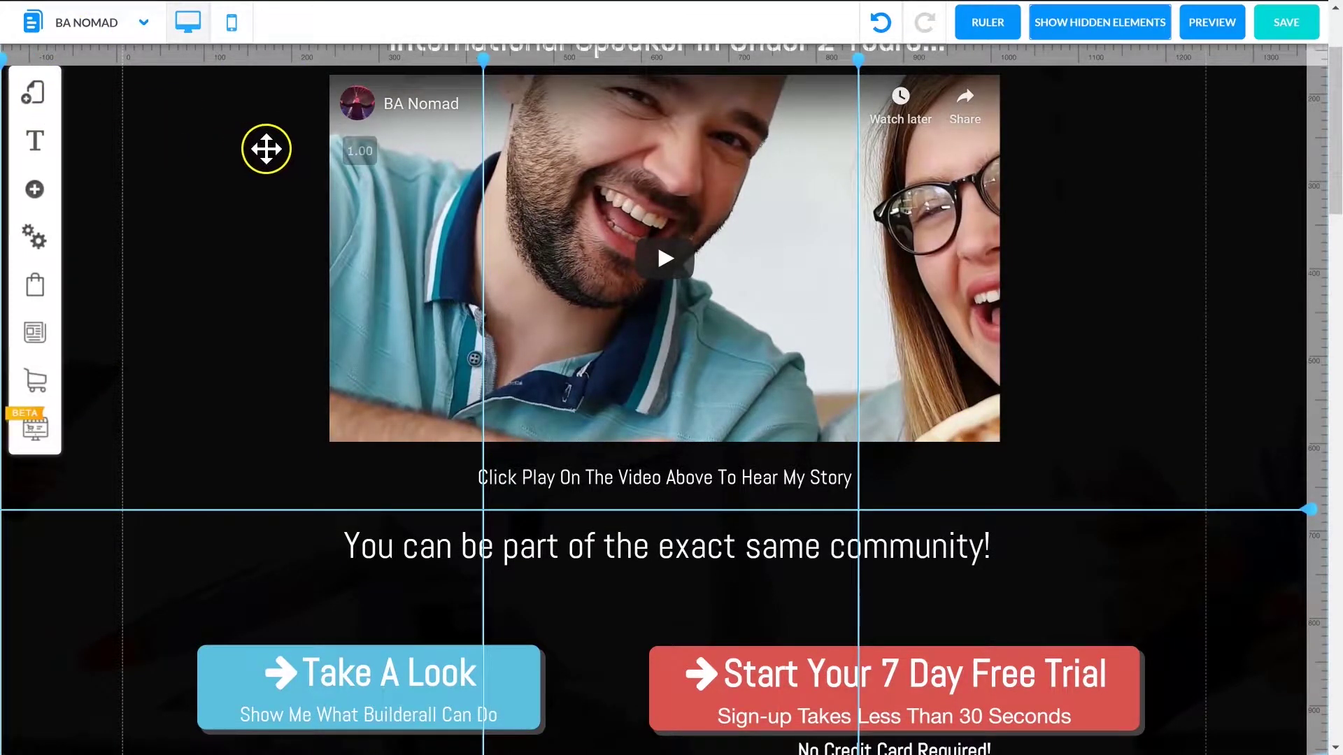
{"action": "mouse_move", "coordinate": [764, 196]}
{"action": "left_mouse_down"}
{"action": "mouse_move", "coordinate": [659, 180]}
{"action": "mouse_move", "coordinate": [839, 168]}
{"action": "mouse_move", "coordinate": [783, 165]}
{"action": "left_mouse_up"}
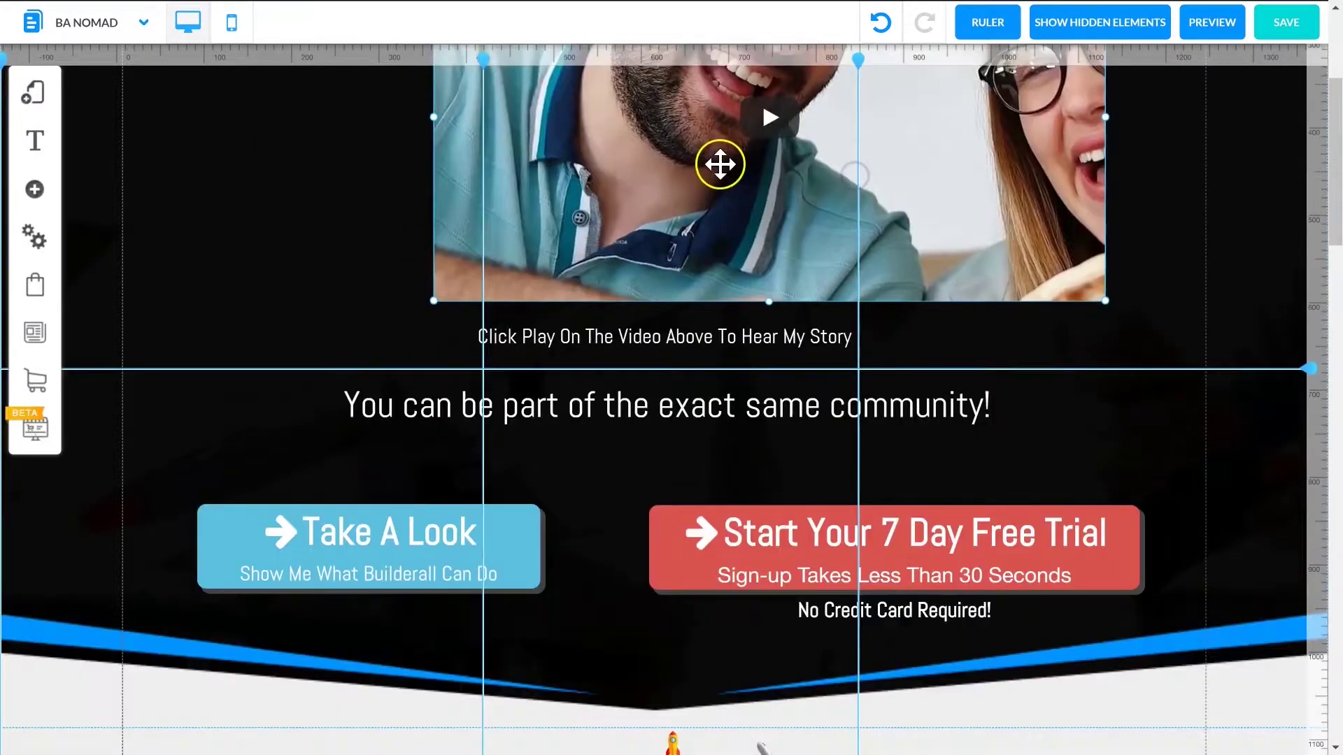
{"action": "scroll", "coordinate": [721, 164], "scroll_direction": "down", "scroll_amount": 1}
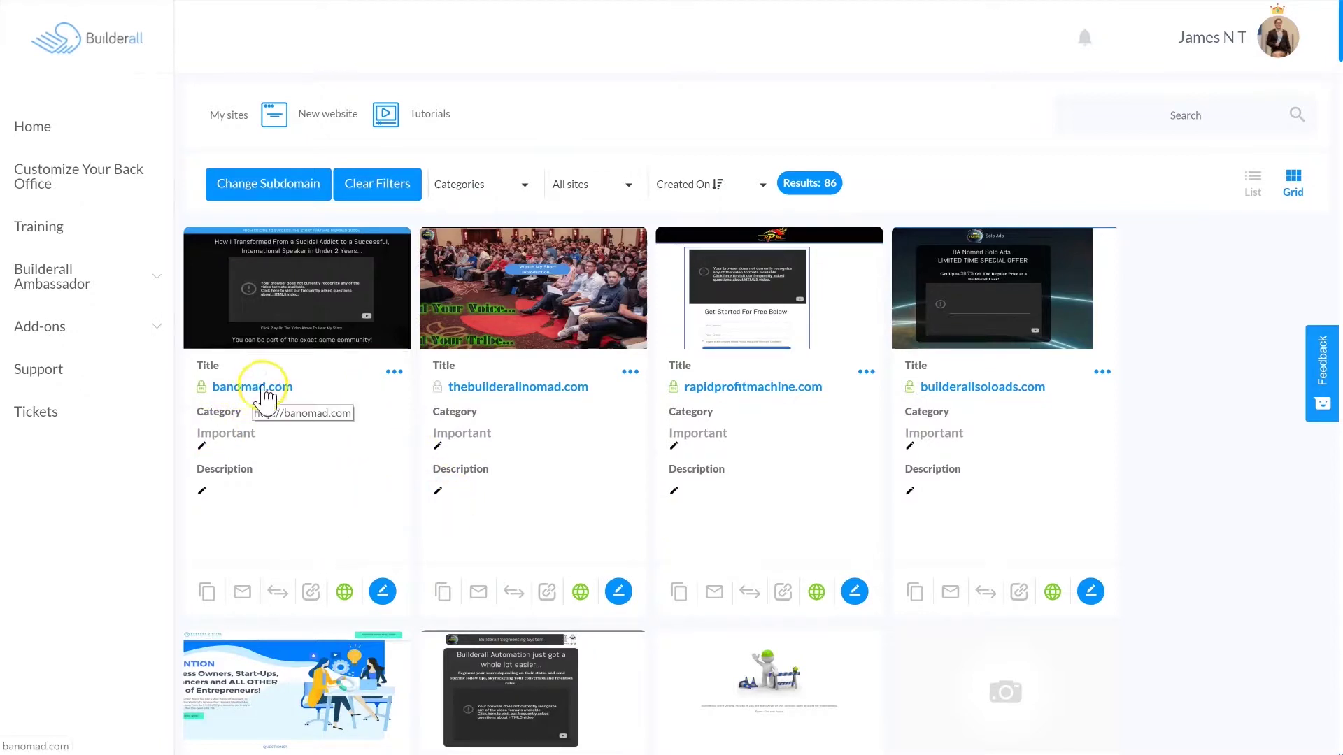
{"action": "left_click", "coordinate": [447, 380]}
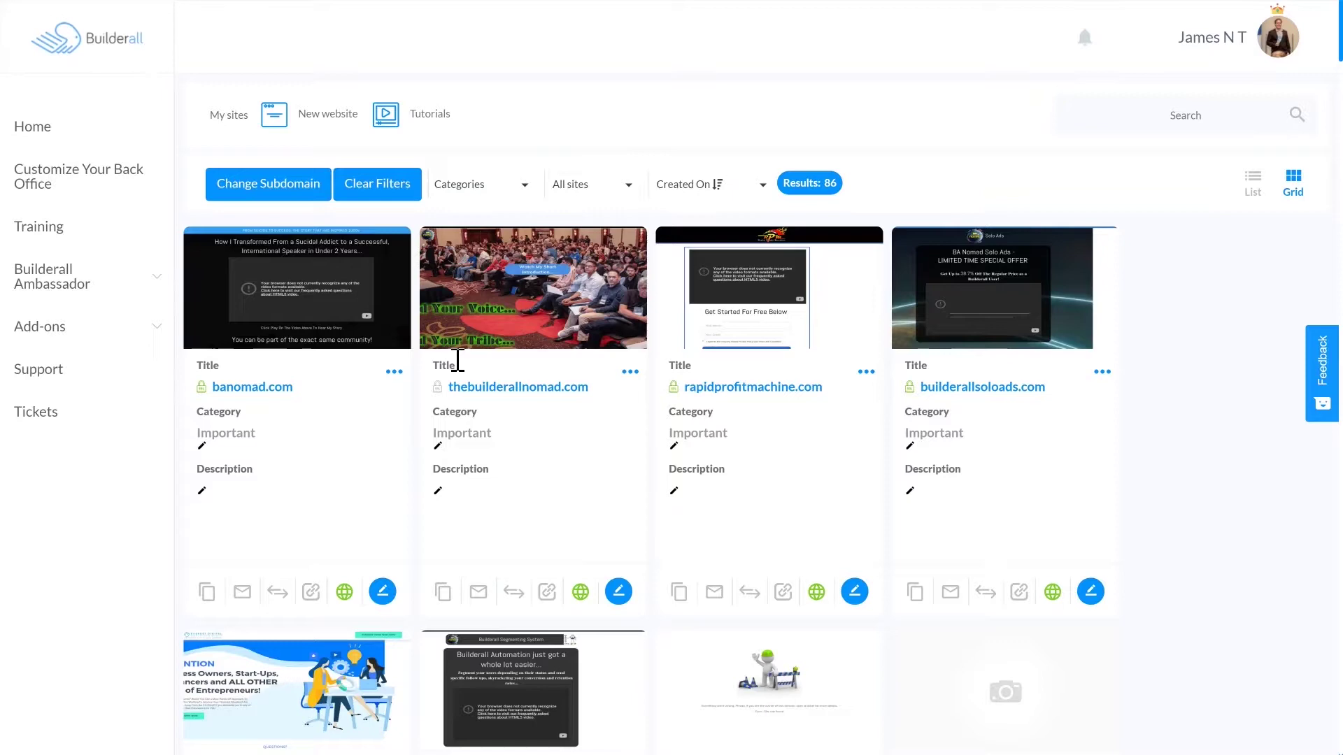
{"action": "left_click", "coordinate": [437, 389]}
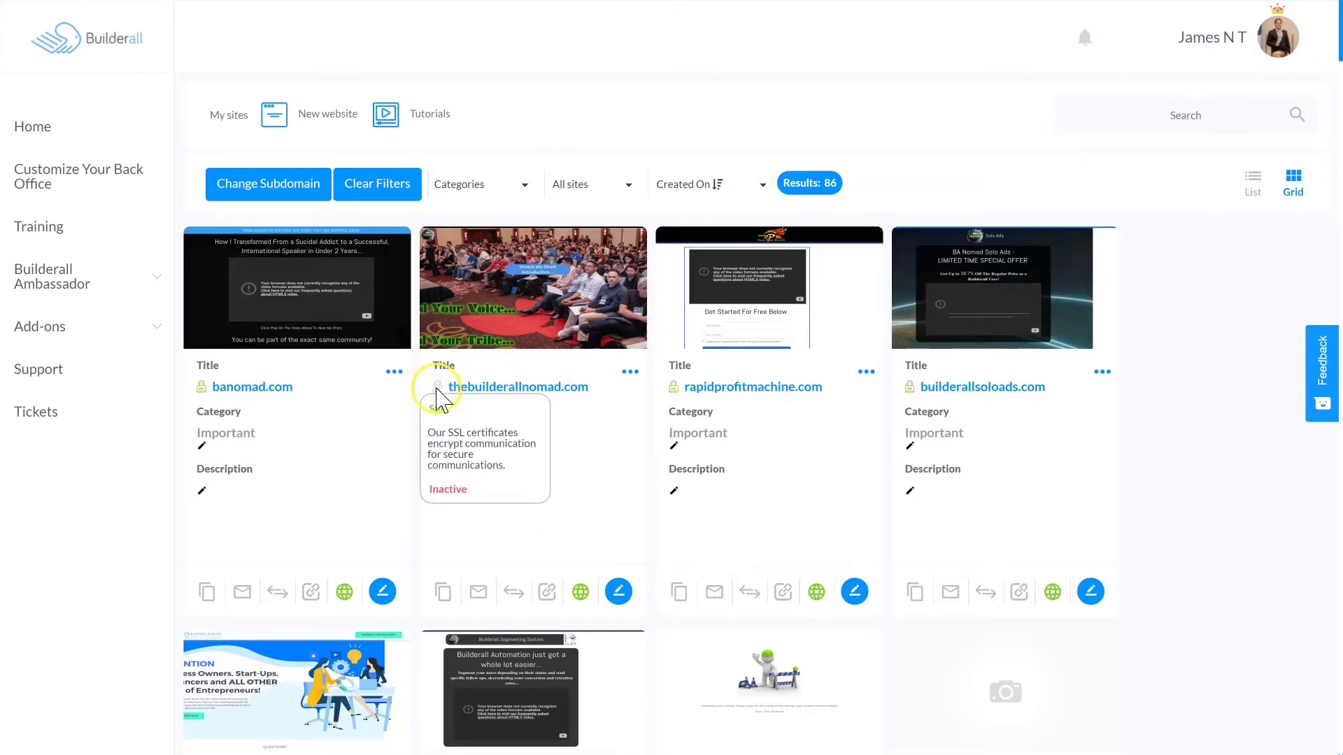
{"action": "scroll", "coordinate": [392, 420], "scroll_direction": "down", "scroll_amount": 1}
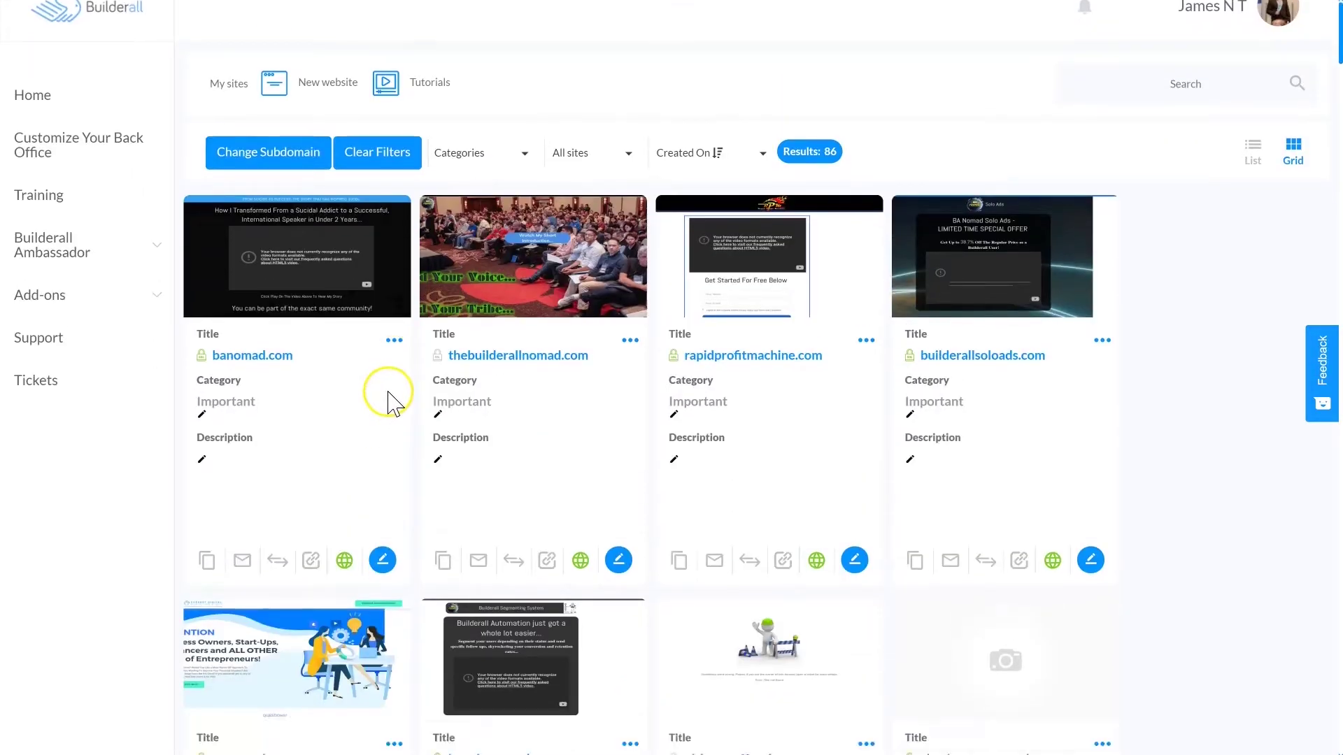
{"action": "scroll", "coordinate": [390, 402], "scroll_direction": "down", "scroll_amount": 3}
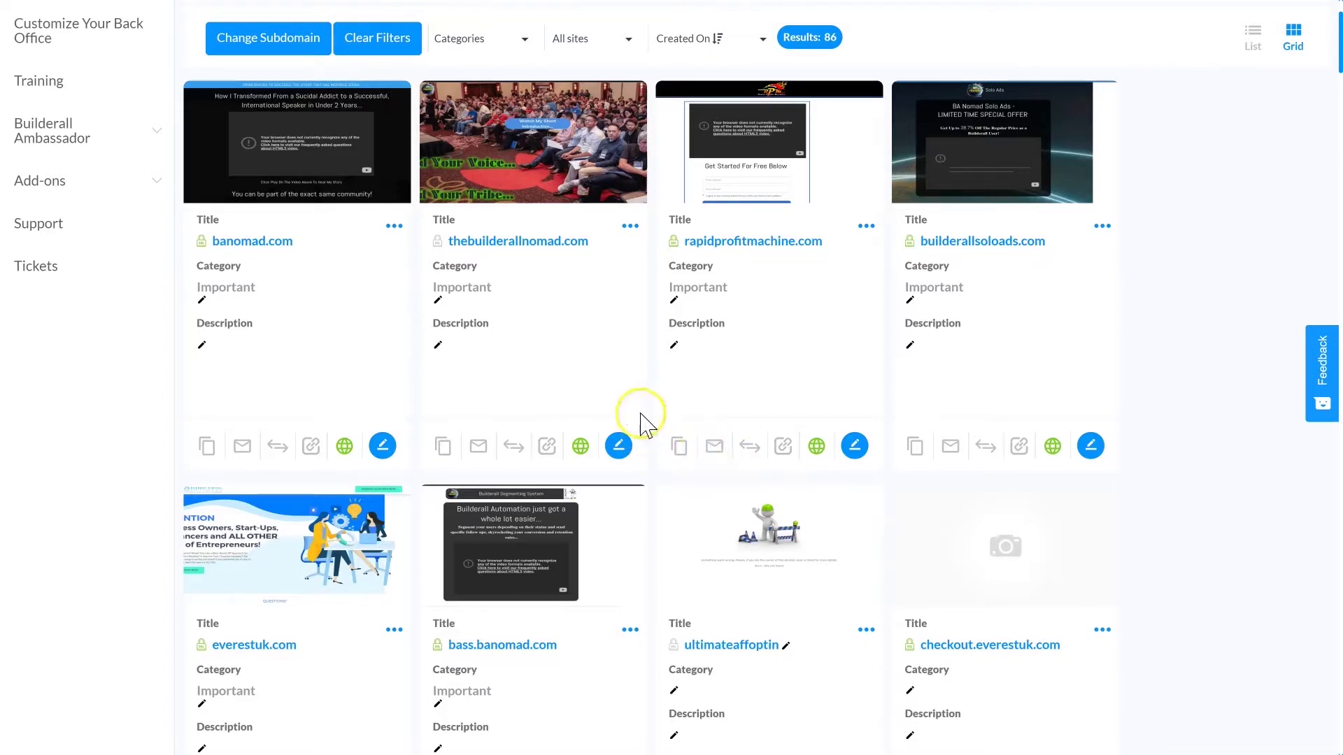
{"action": "left_click", "coordinate": [481, 445]}
{"action": "left_click", "coordinate": [666, 250]}
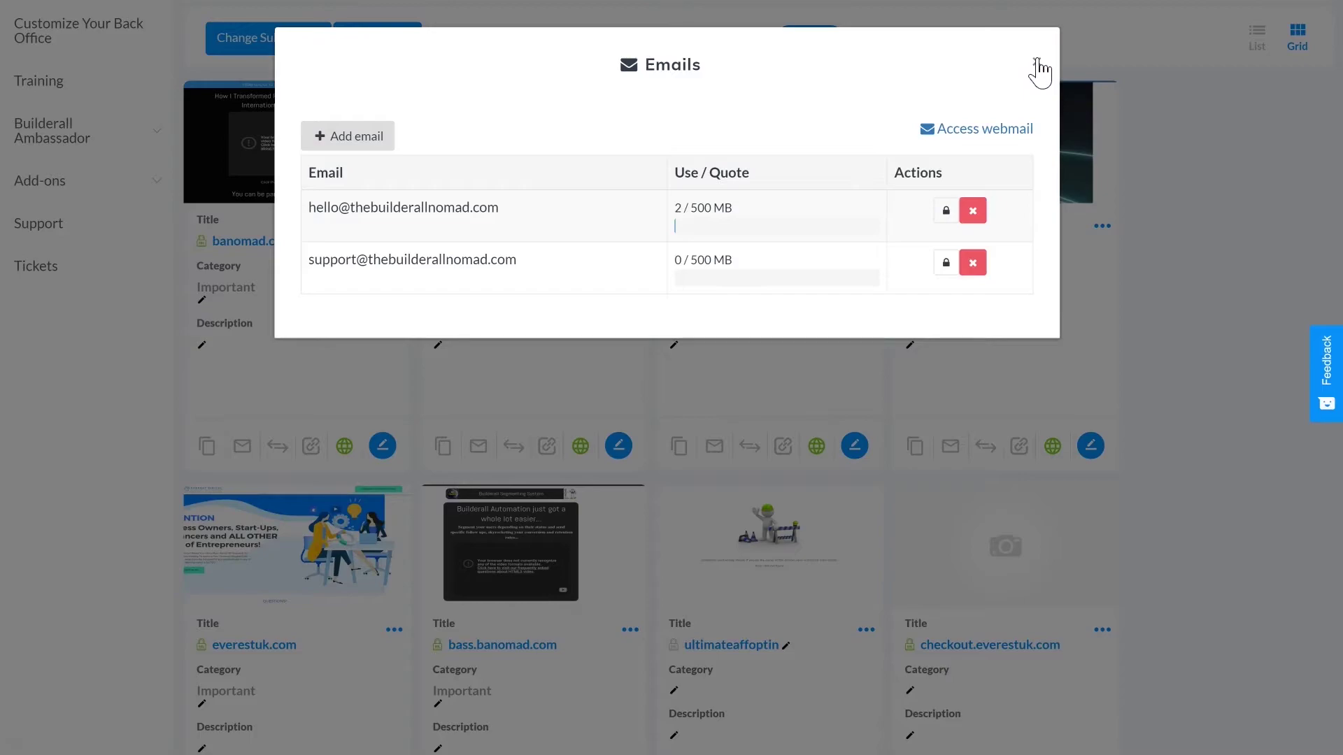
{"action": "left_click", "coordinate": [1037, 58]}
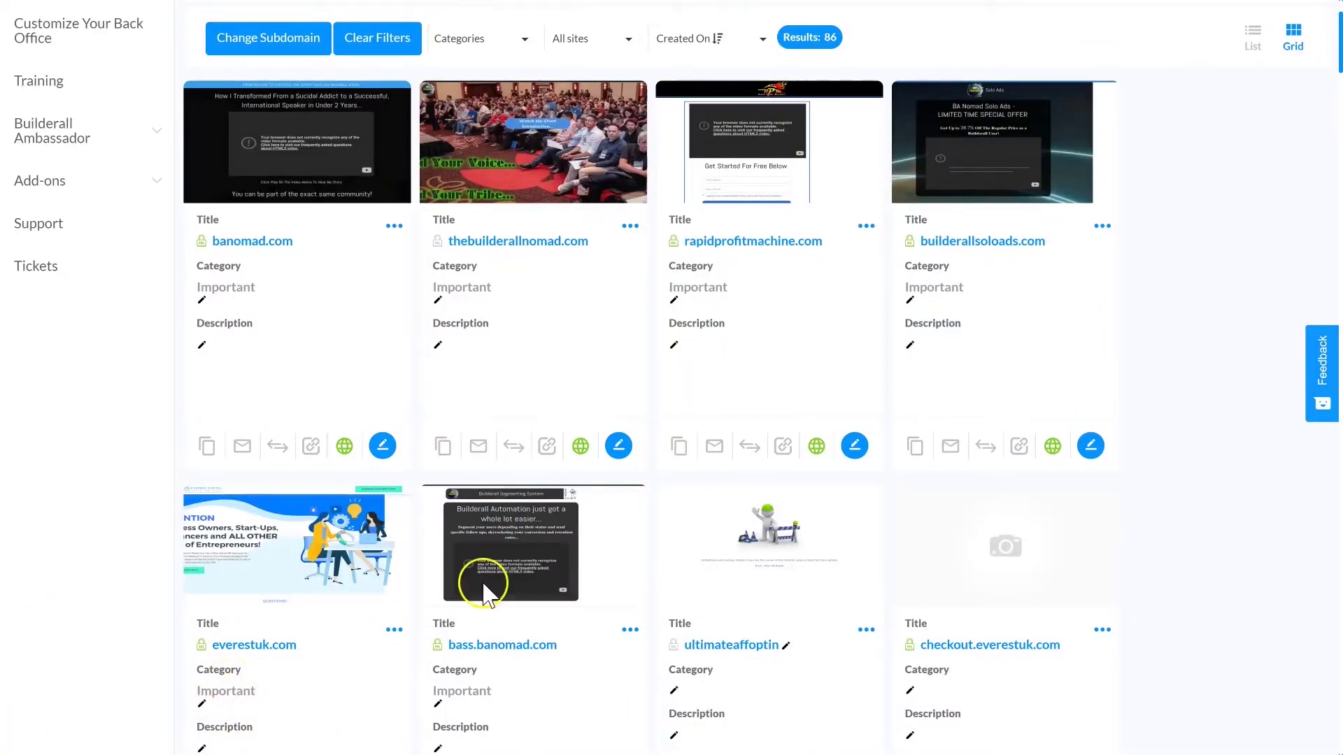
{"action": "scroll", "coordinate": [614, 563], "scroll_direction": "up", "scroll_amount": 3}
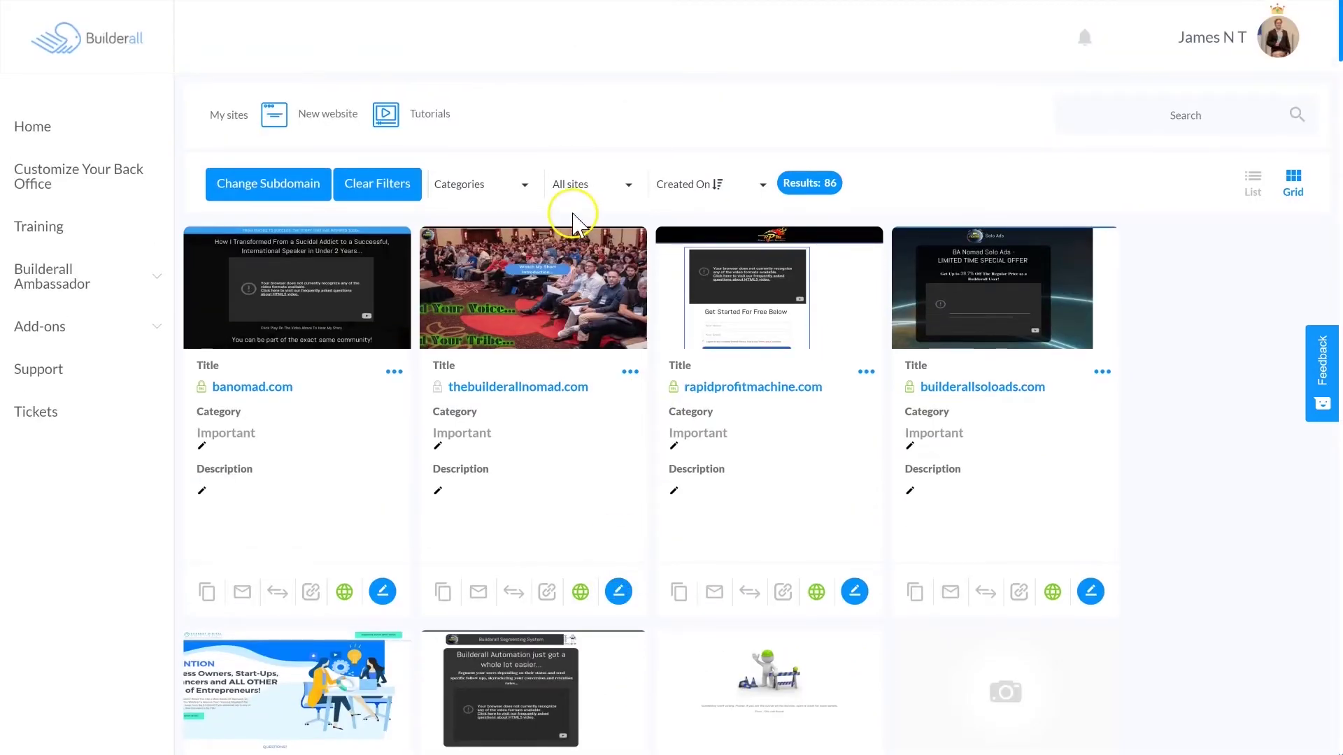